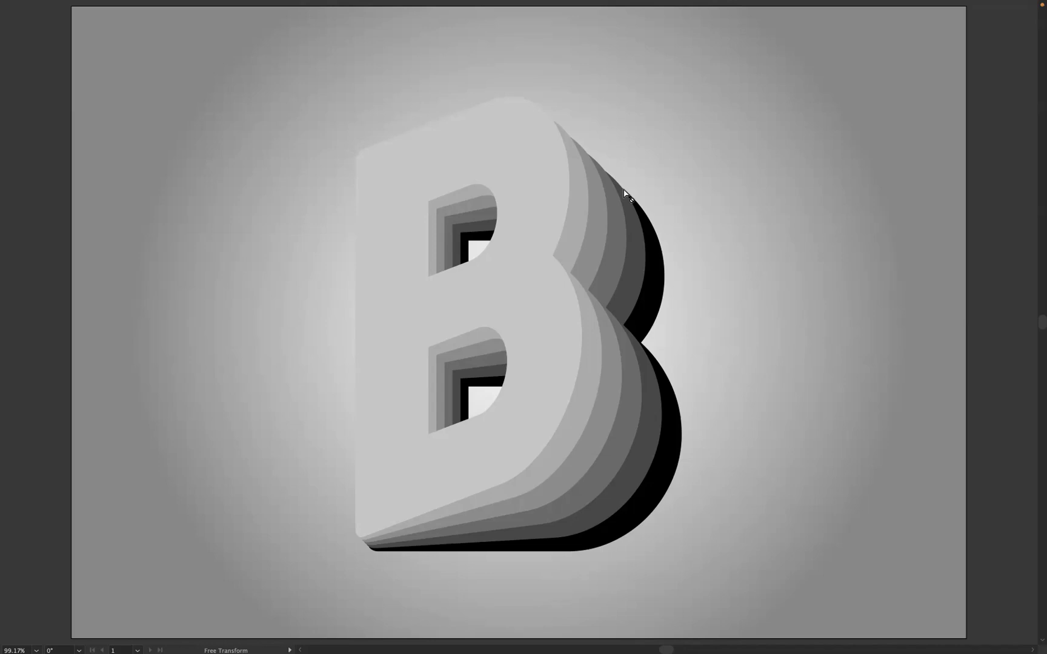
In the blank Untitled-4 document, type a letter B on the artboard
key(f)
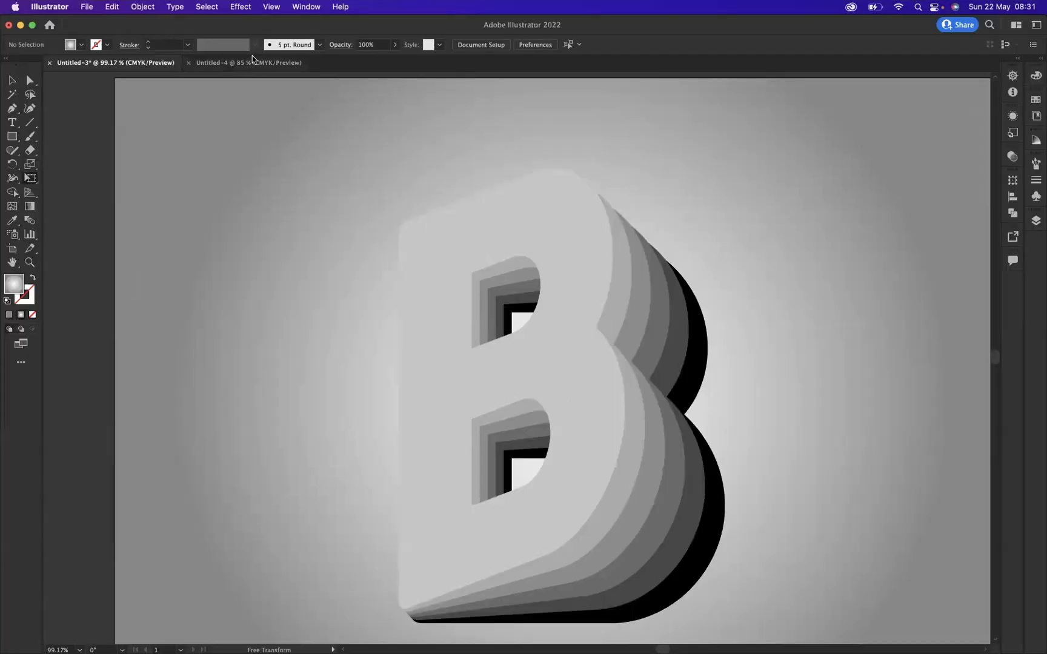
click(252, 63)
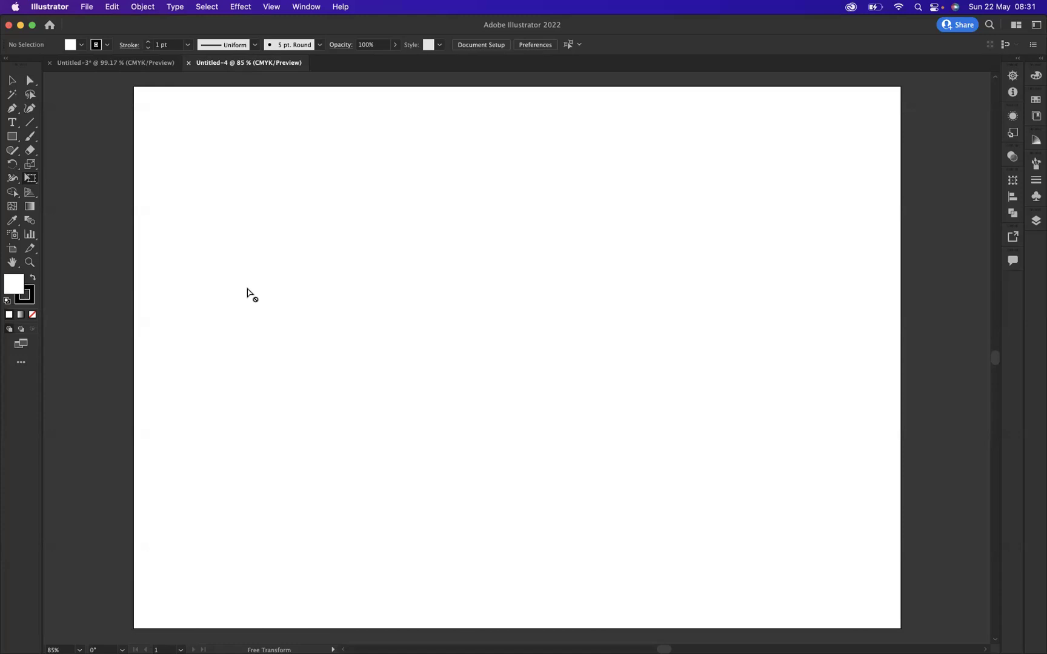
click(12, 122)
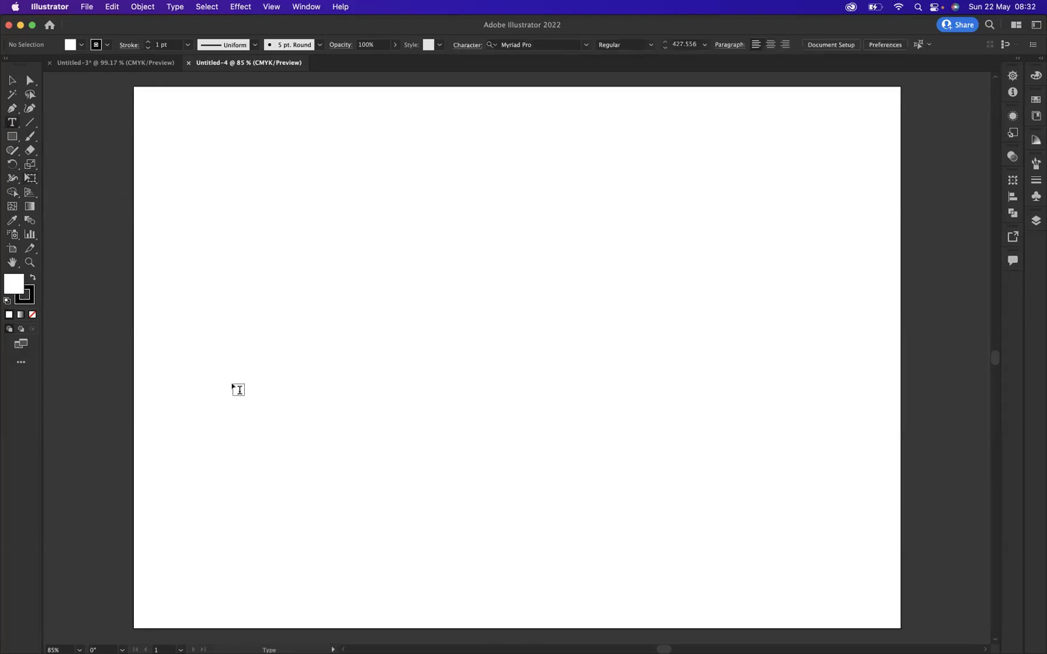
click(388, 359)
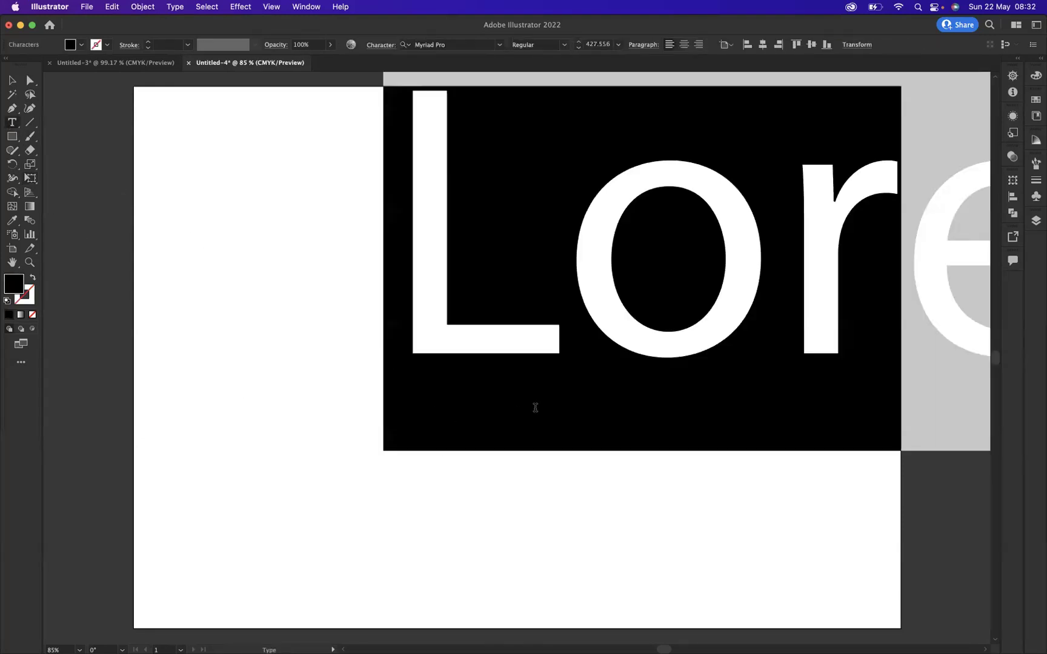
key(BackSpace)
text(B)
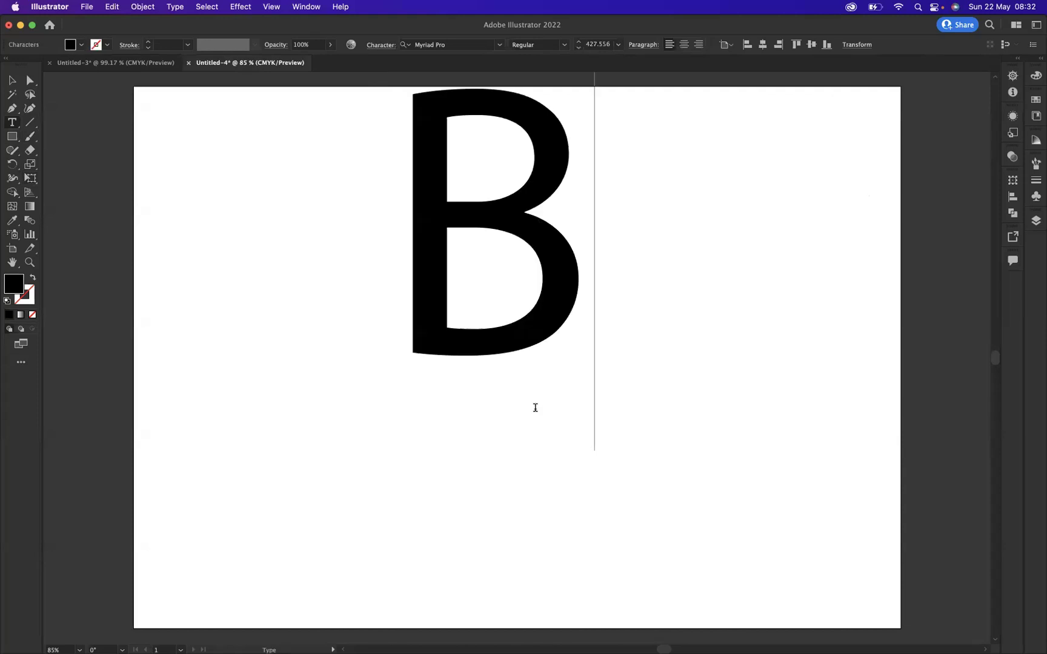
Move the B down to the centre of the artboard
click(14, 80)
click(376, 206)
drag(433, 206, 436, 348)
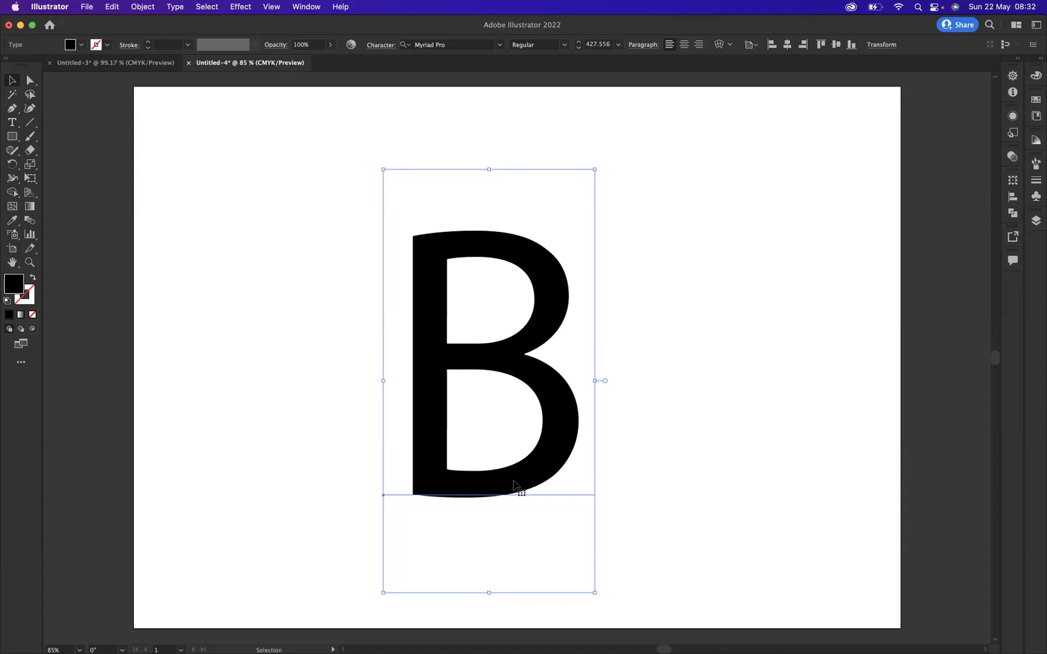
Set the B in the Cocogoose font and move it to the left side
click(501, 46)
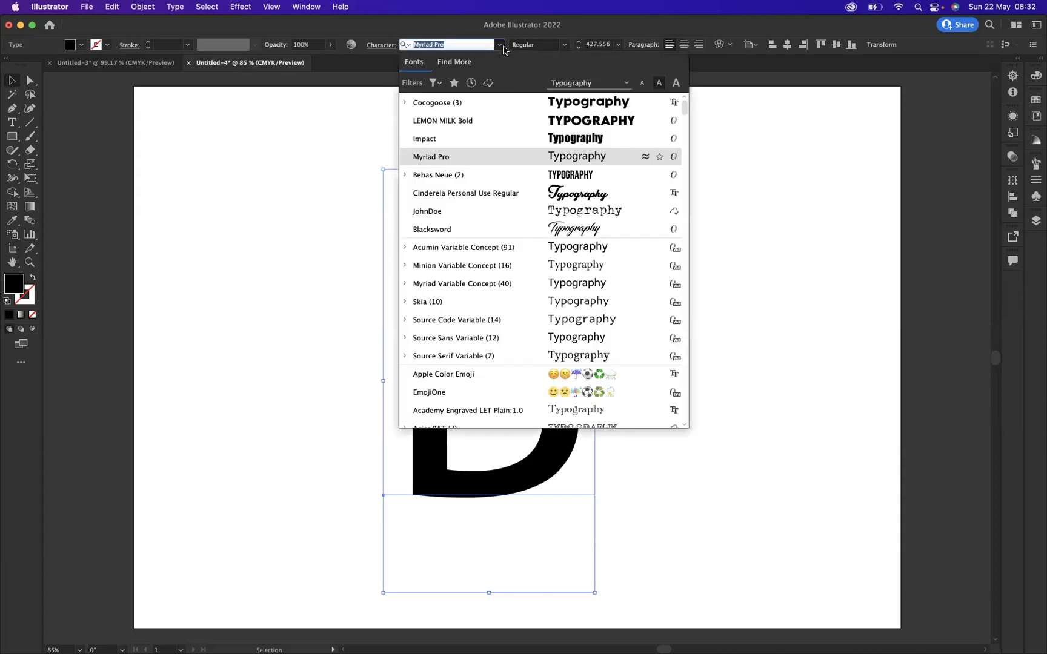
click(544, 103)
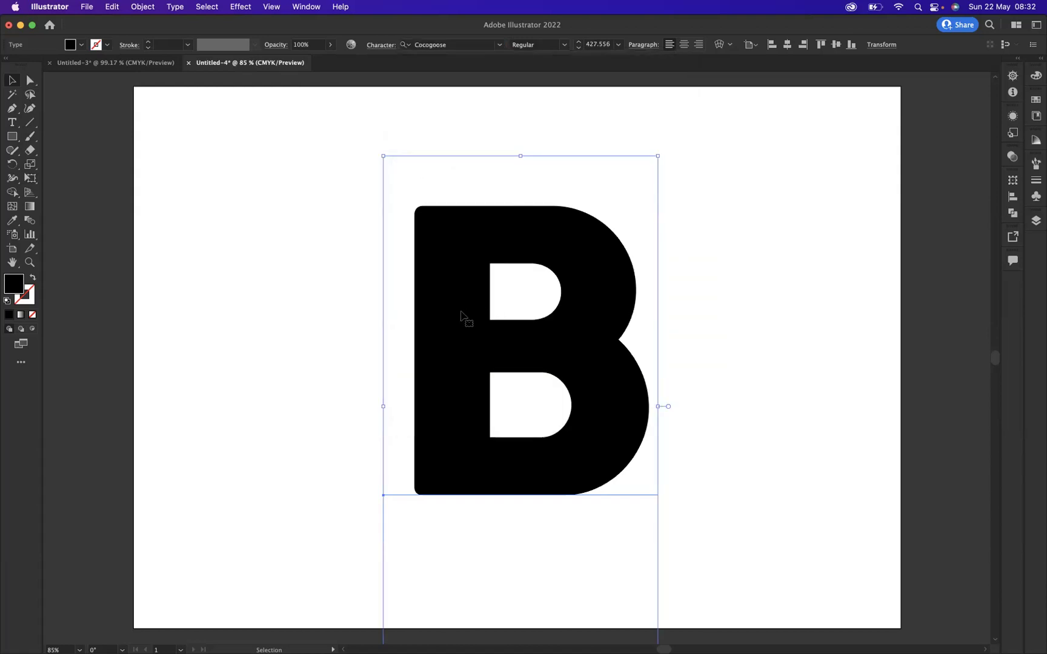
drag(465, 318, 273, 316)
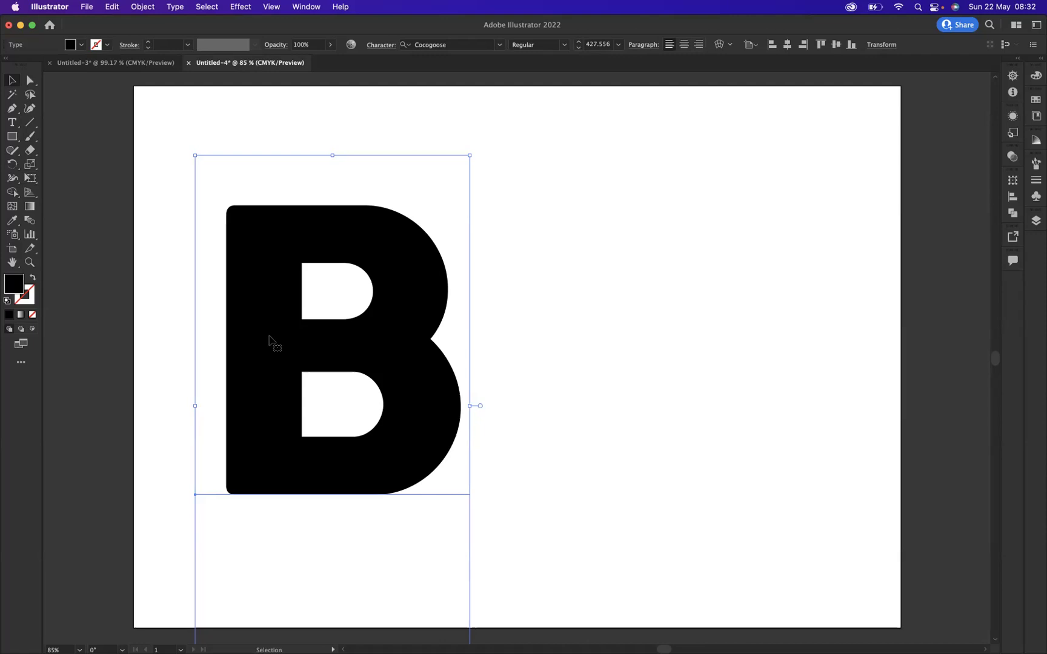
Duplicate the B to the right and fill the copy with a light grey swatch
drag(333, 329, 683, 345)
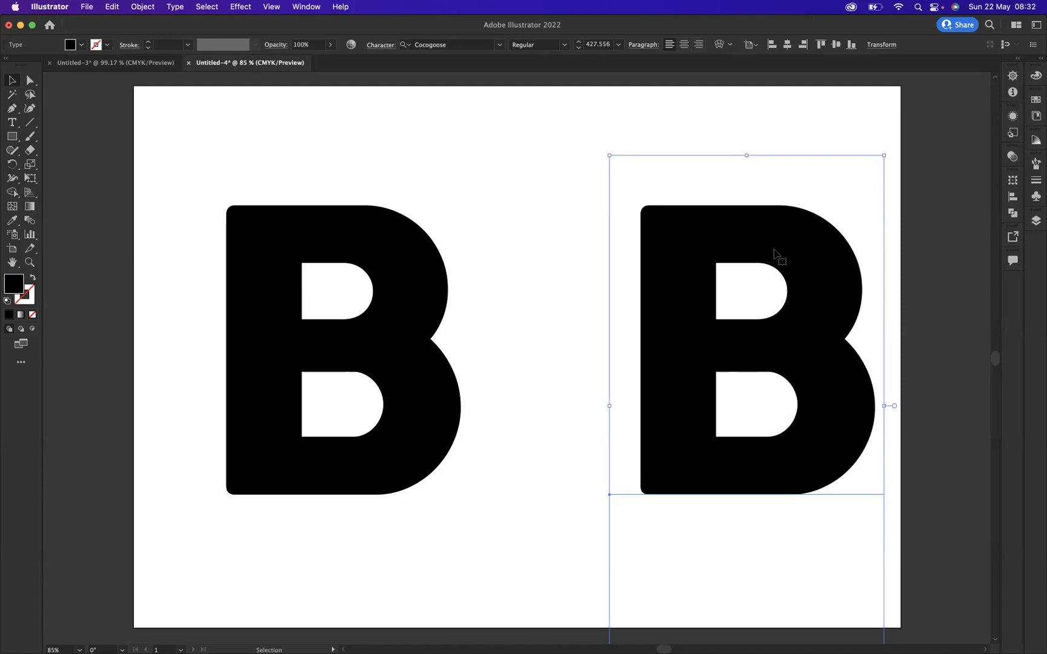
click(82, 44)
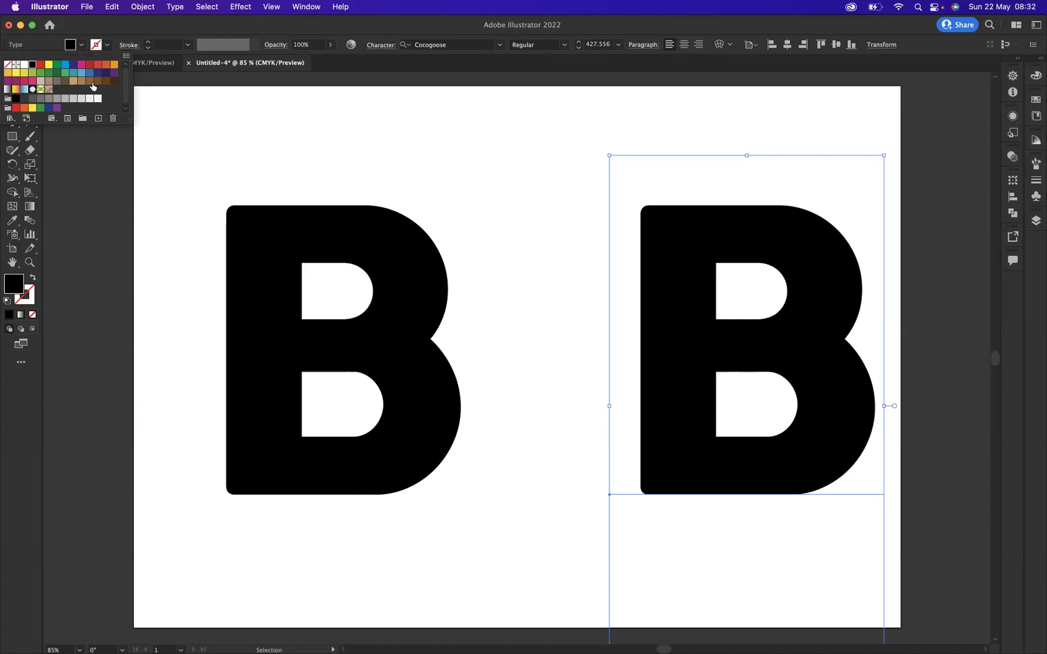
click(82, 99)
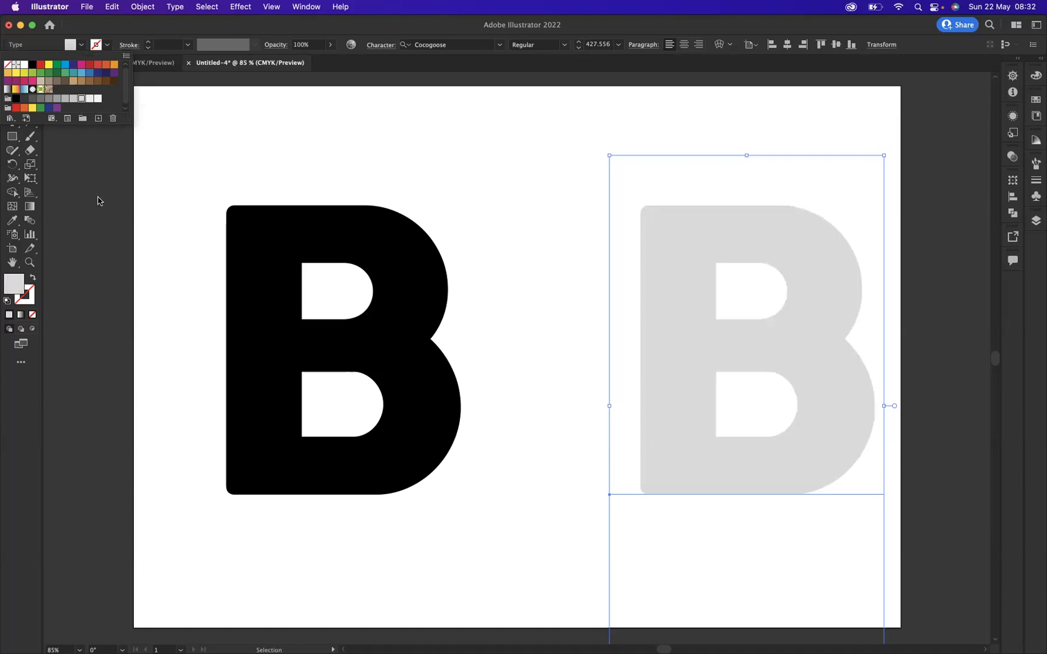
click(463, 173)
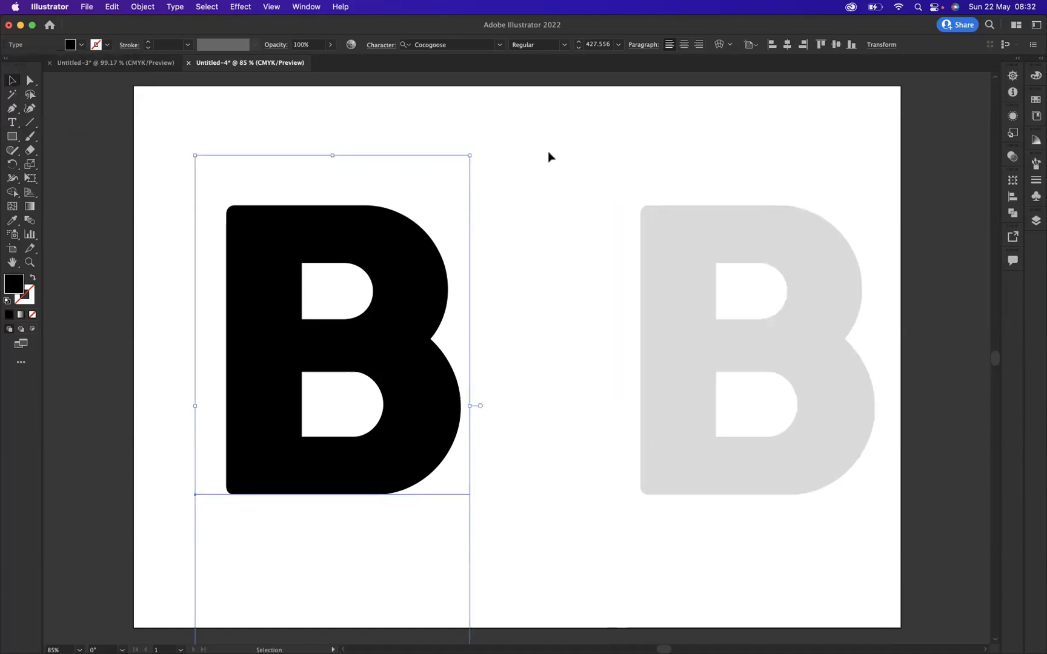
click(391, 124)
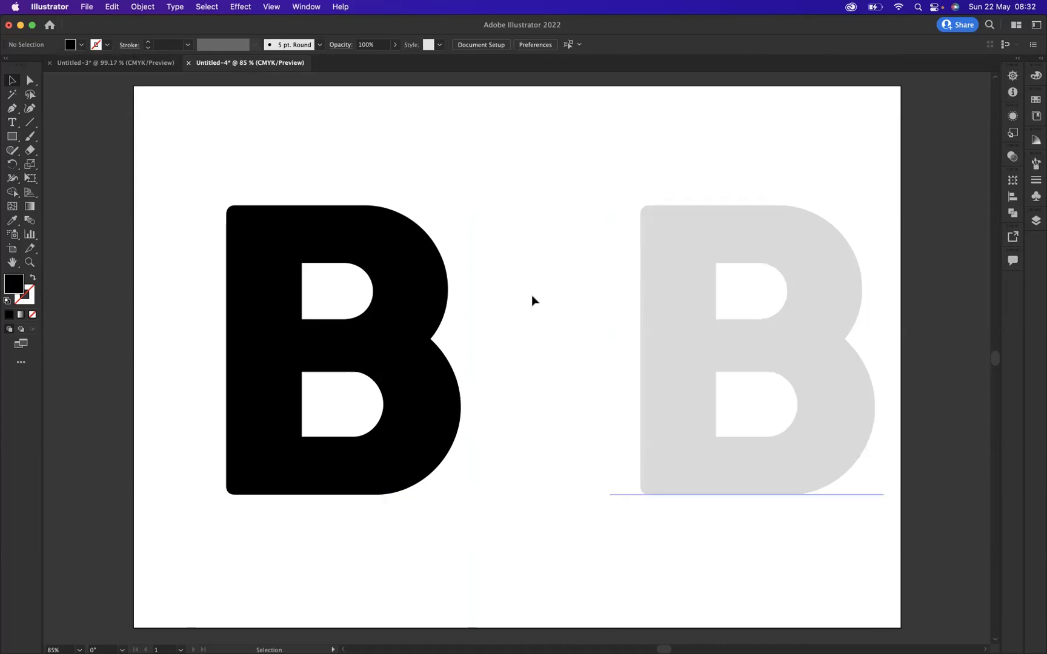
Select both Bs and blend the black B into the light grey B
drag(258, 138, 801, 367)
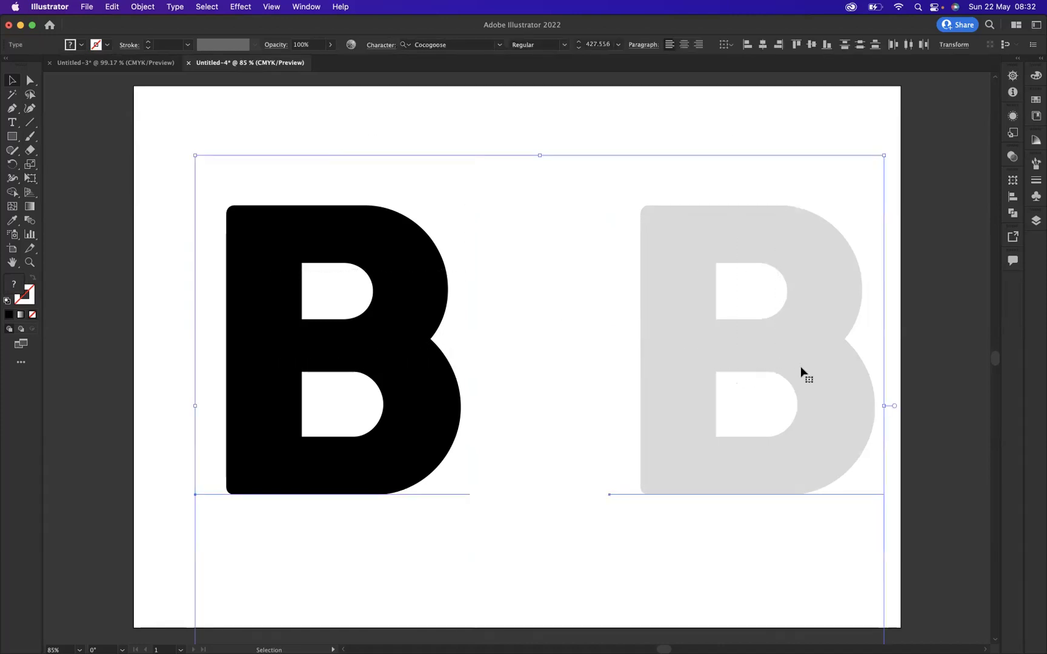
click(30, 223)
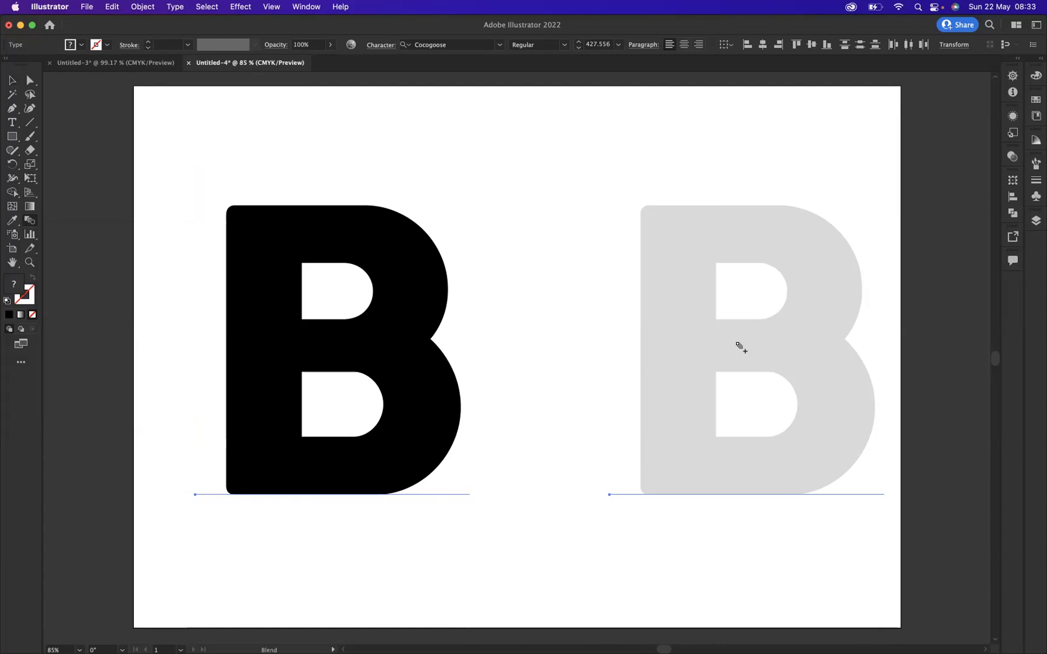
click(834, 292)
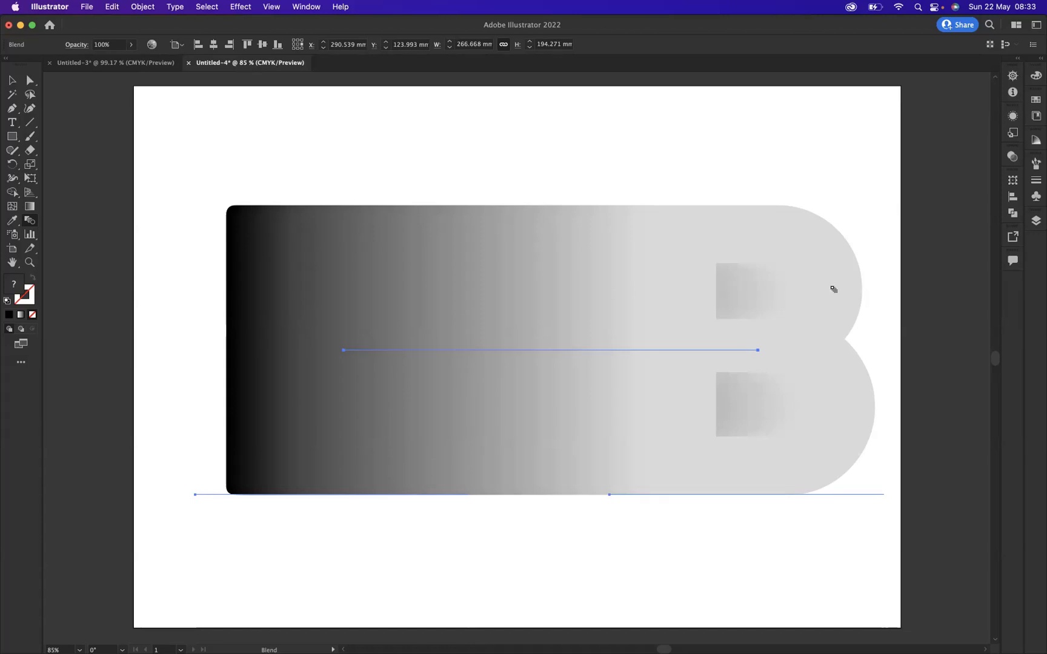
Change the blend options to Specified Steps with 4 steps instead of 300
double_click(31, 222)
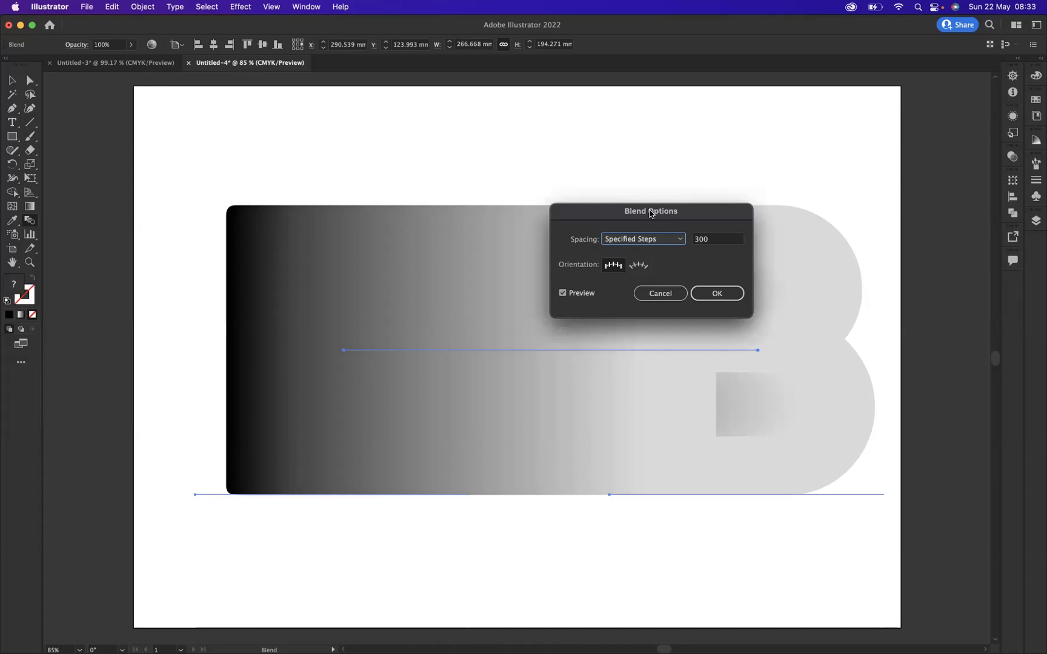
drag(651, 212, 246, 123)
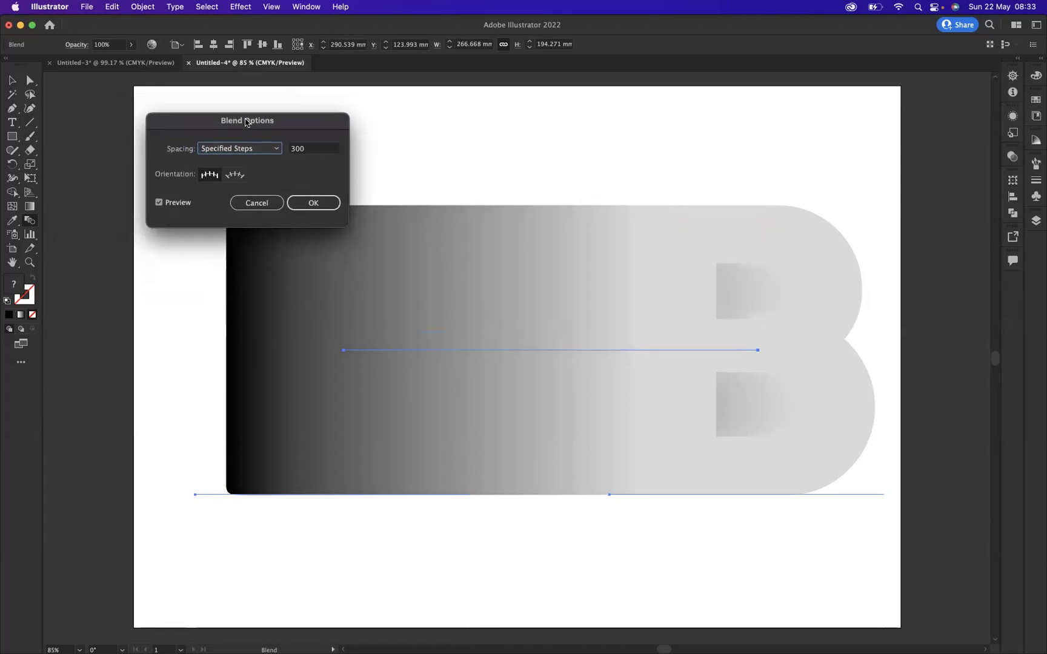
click(275, 149)
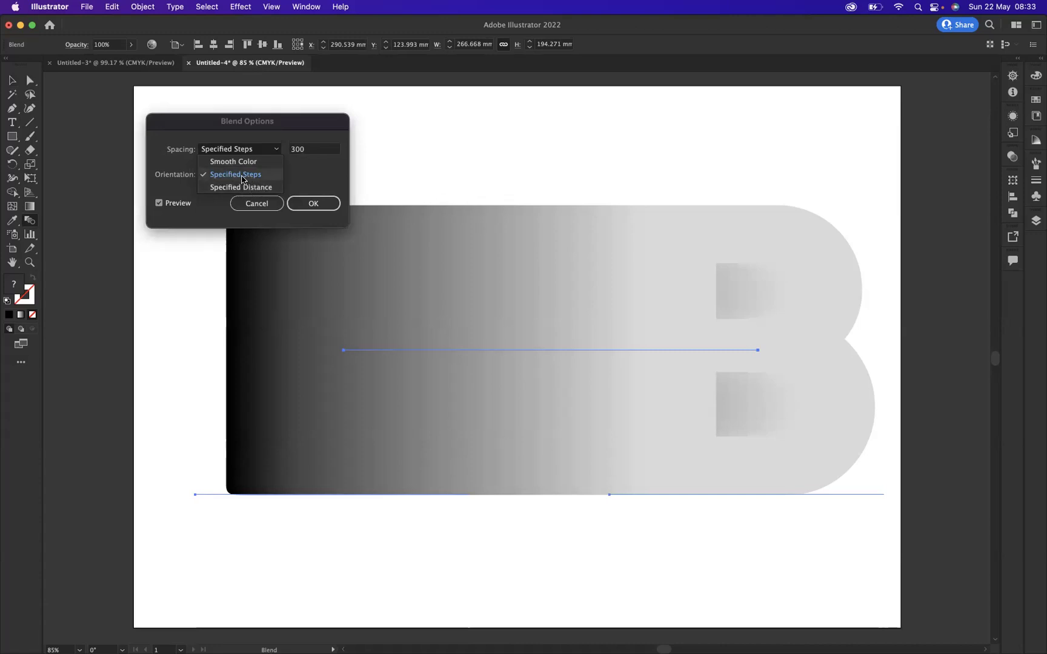
click(244, 175)
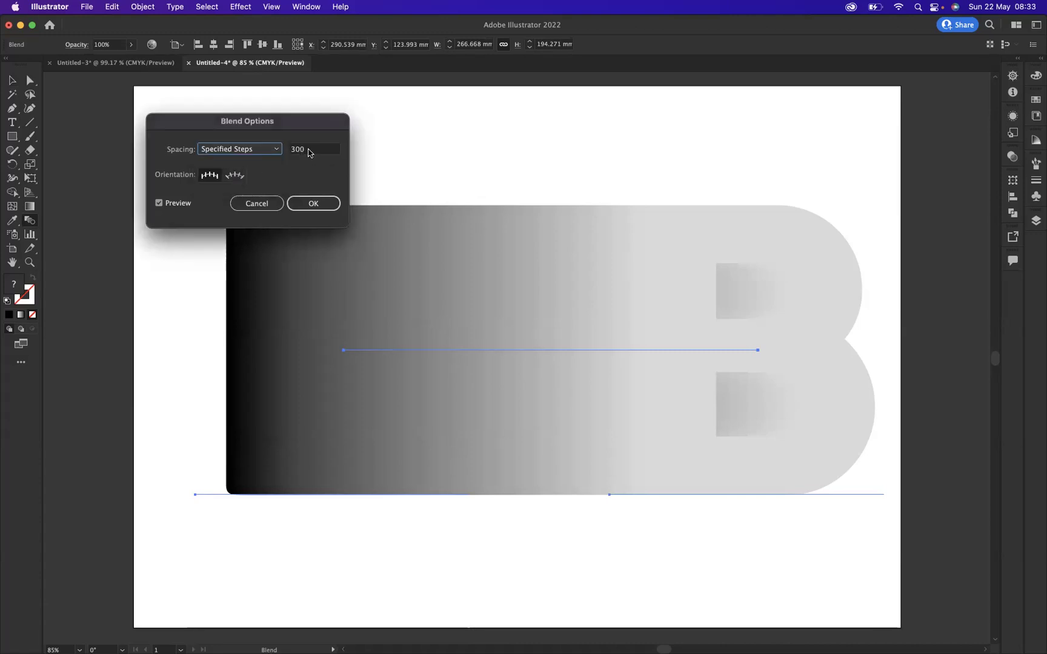
click(305, 150)
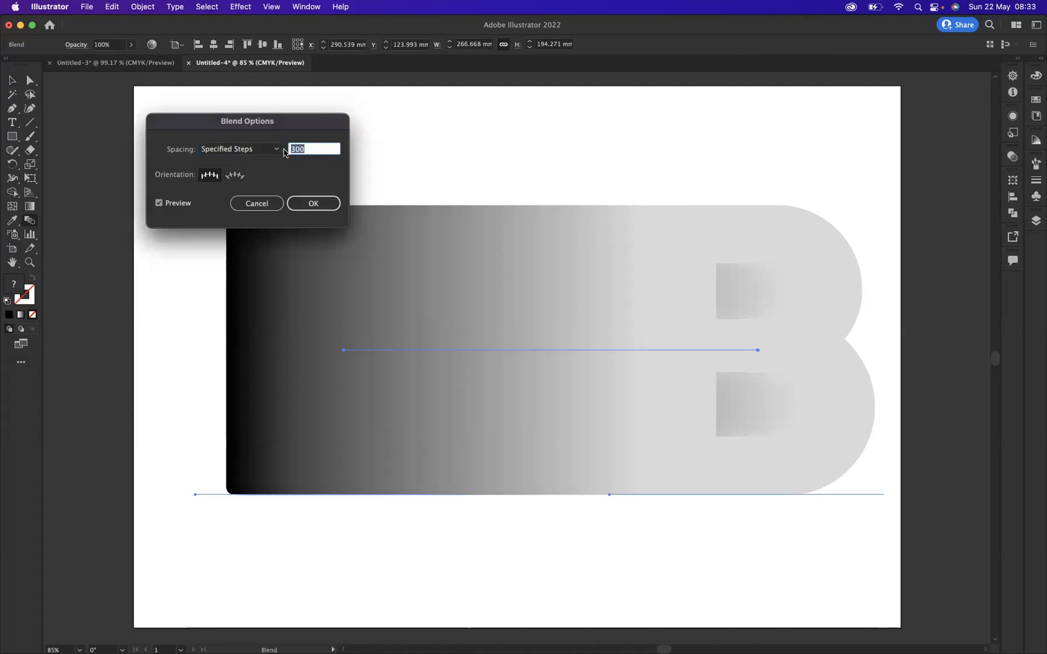
key(BackSpace)
text(4)
click(316, 202)
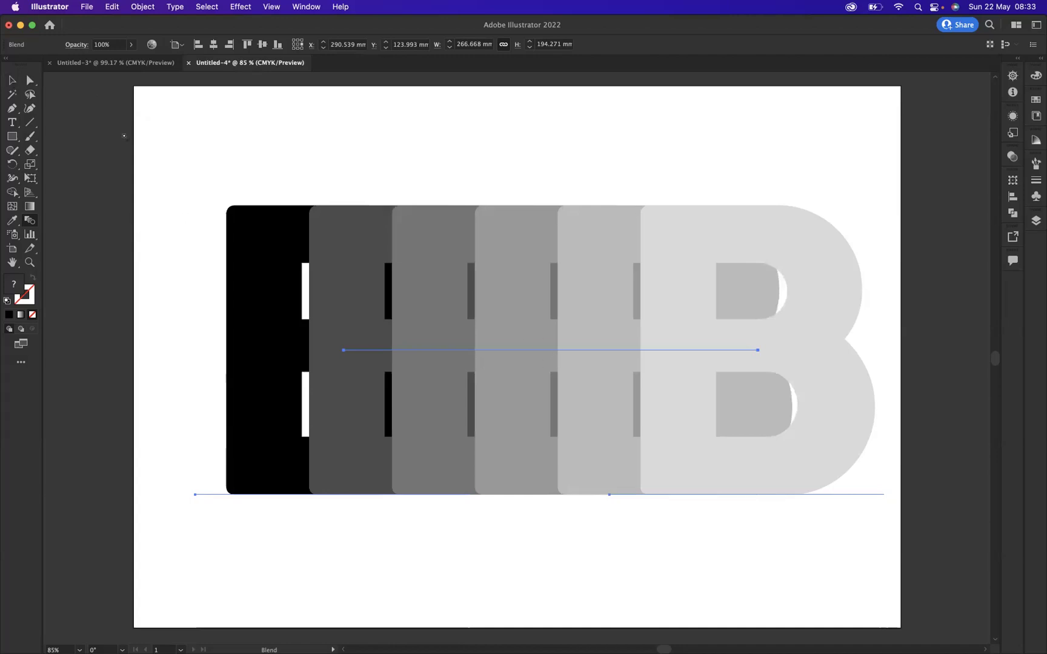
Select the blend and open it with Isolate Selected Group
click(11, 80)
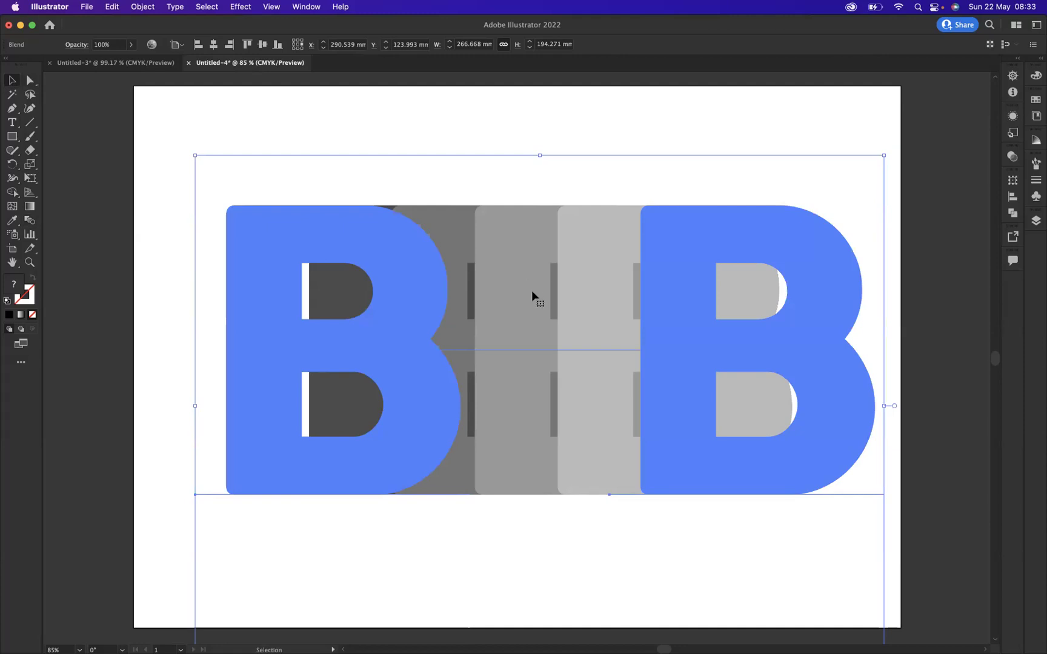
right_click(532, 295)
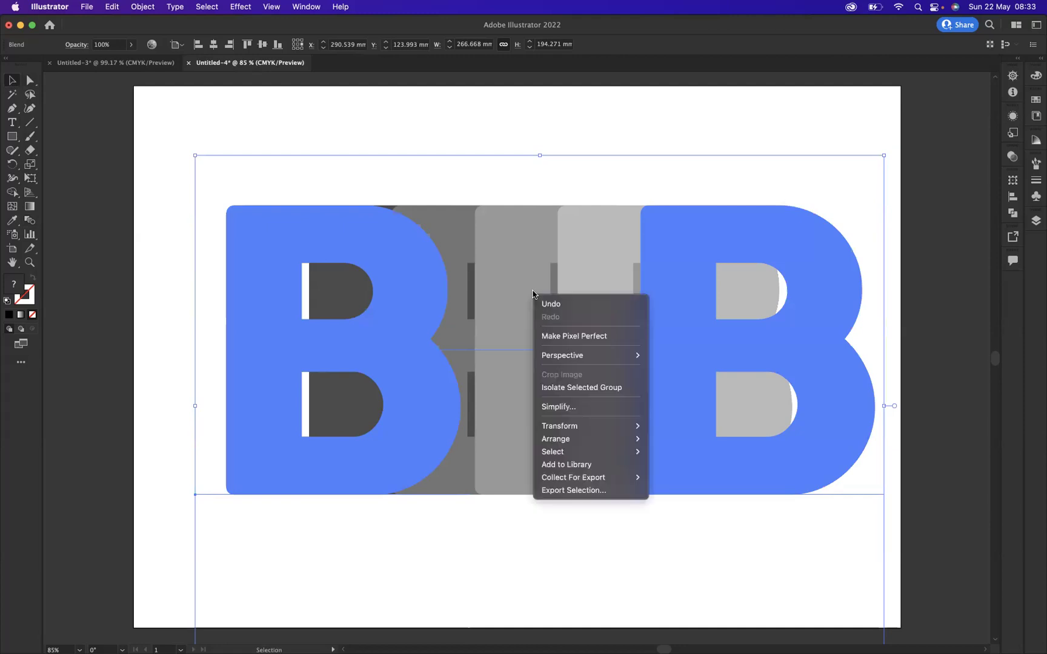
click(588, 389)
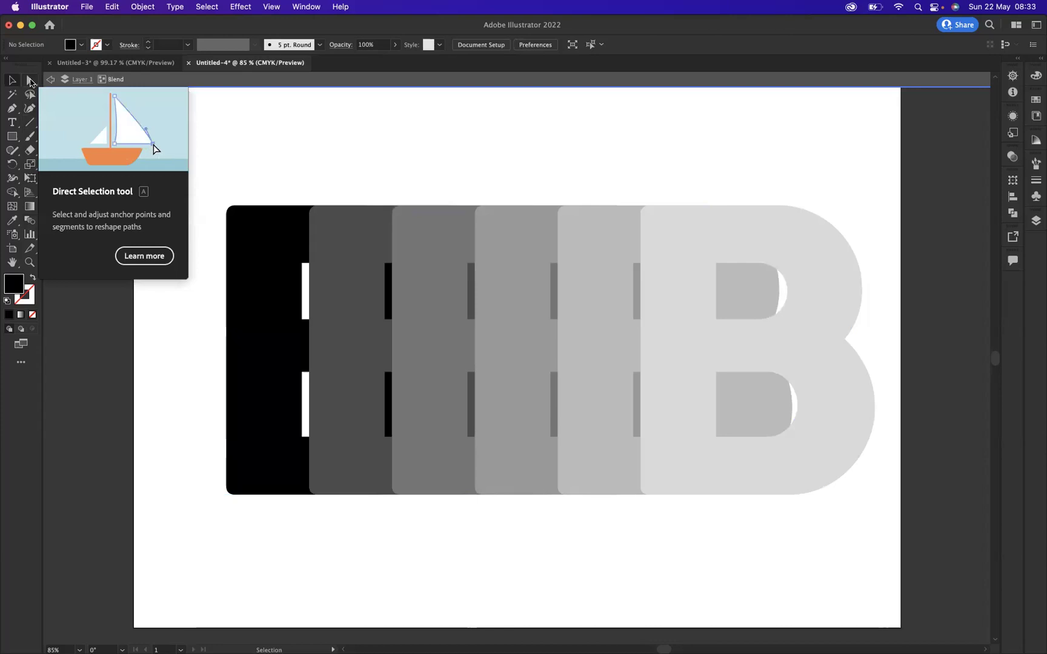
With Direct Selection, drag the last light grey B left onto the black starting B
key(a)
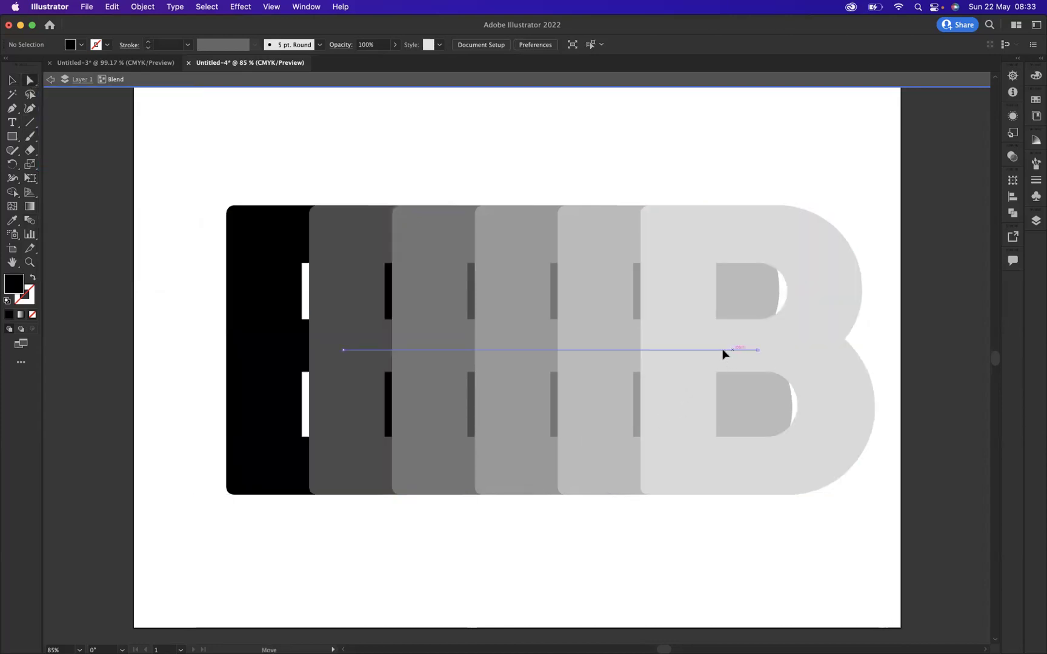
drag(725, 351, 698, 351)
key(cmd+z)
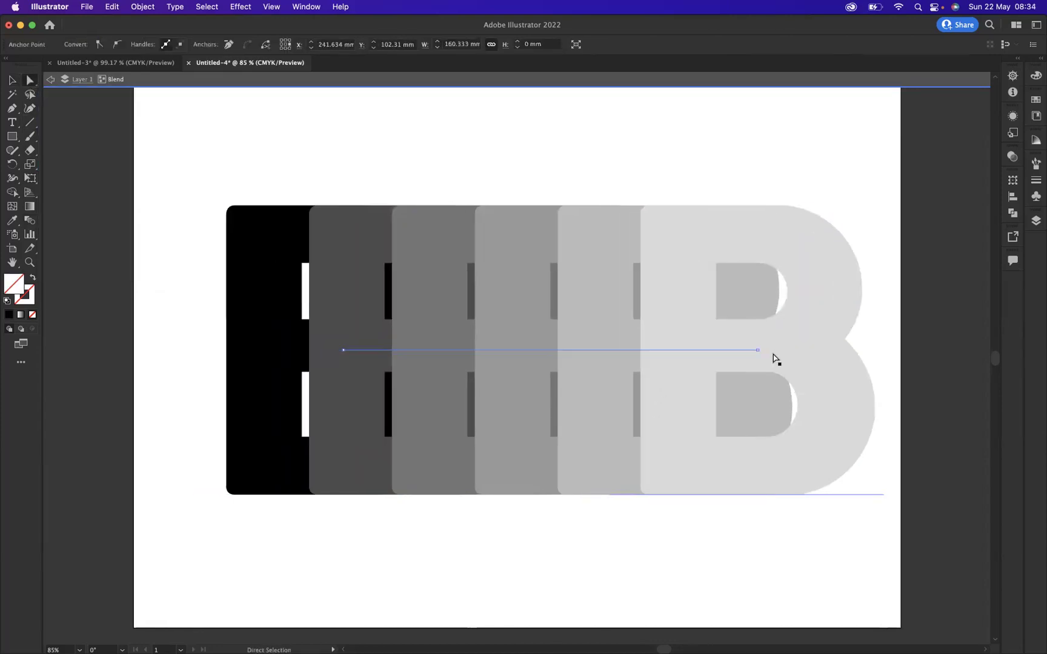
drag(790, 357, 383, 348)
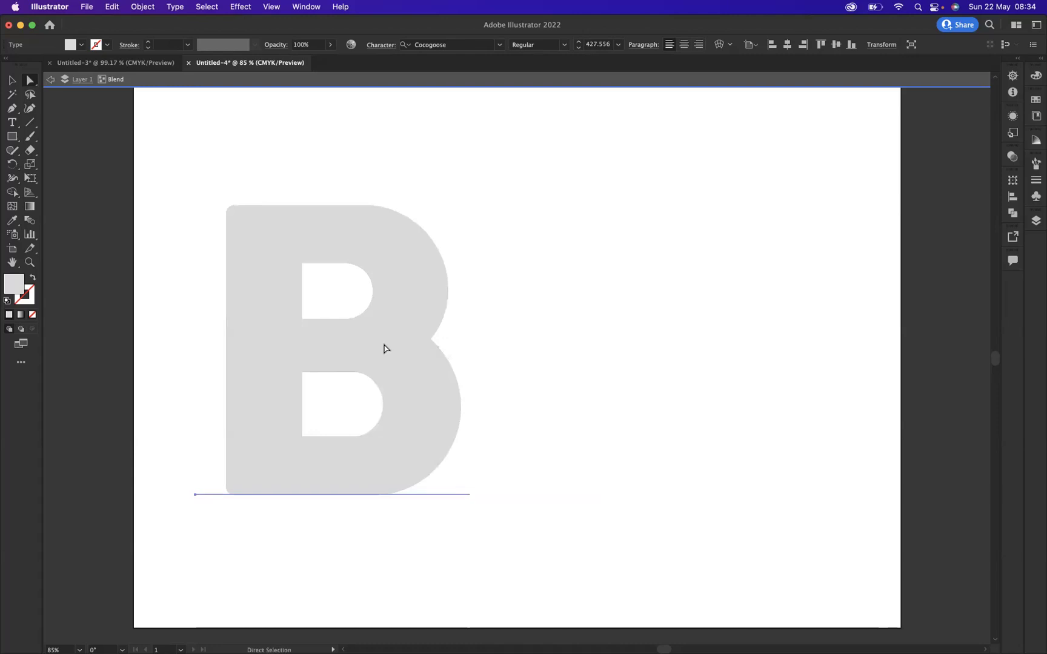
Tilt the stacked B blend into 3D perspective with Free Transform's Perspective Distort
click(31, 179)
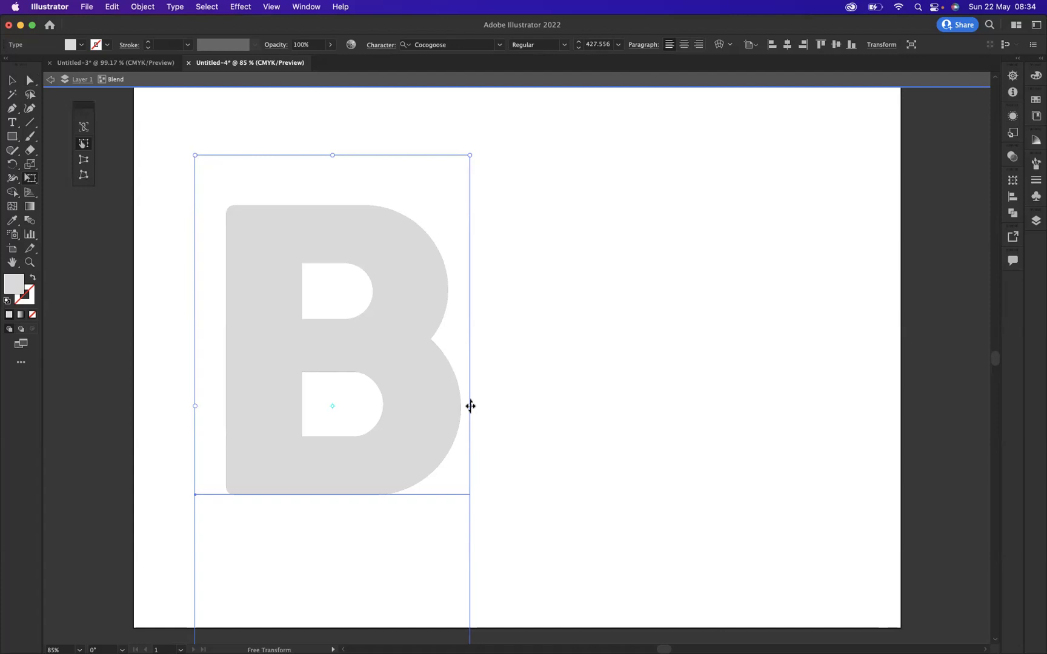
drag(470, 406, 393, 346)
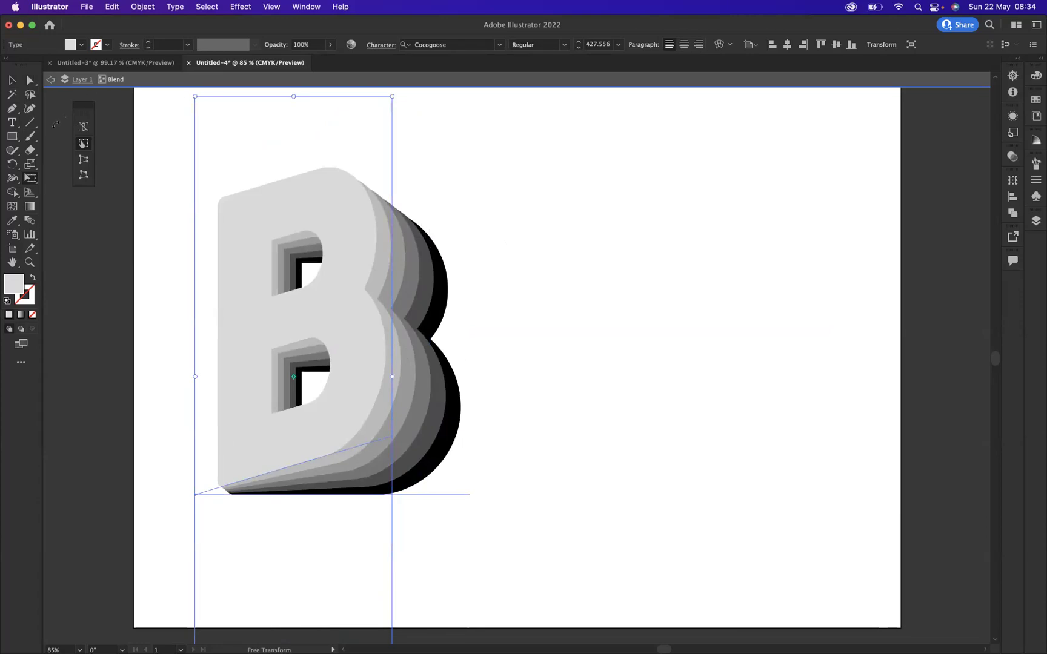
Move the B toward the centre and expand the blend into a plain group
click(11, 81)
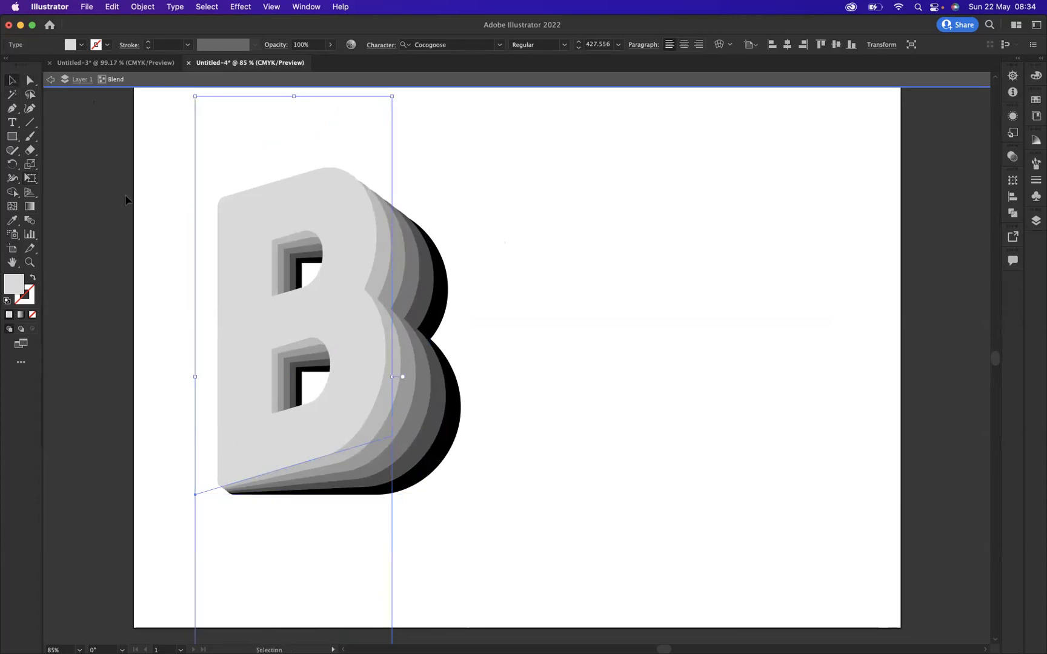
click(129, 201)
drag(351, 226, 517, 250)
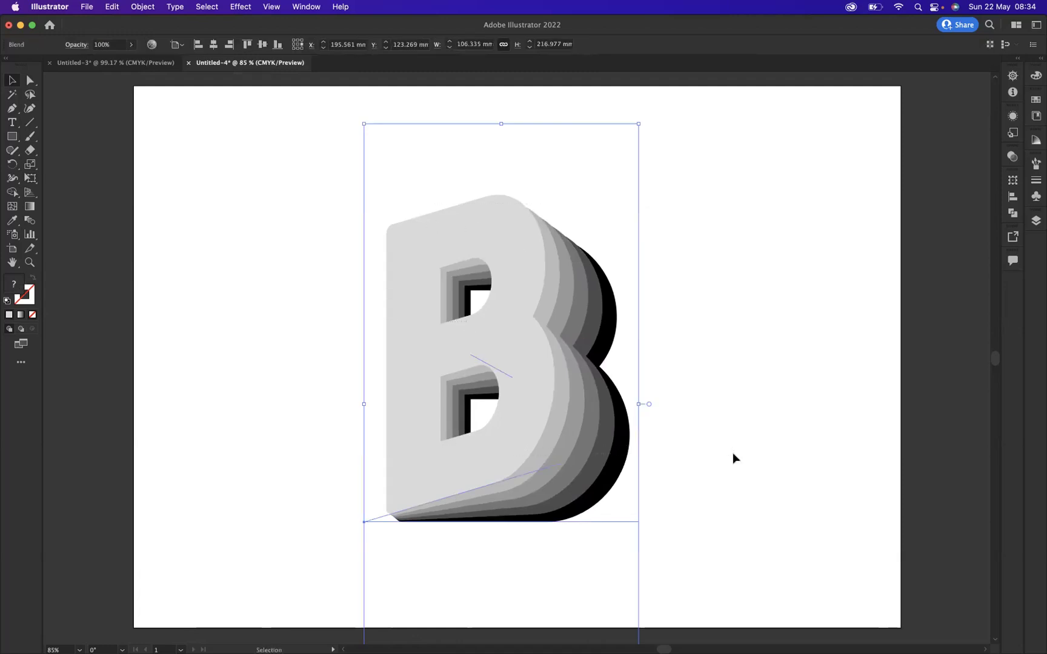
key(super+g)
Align the B to the horizontal and vertical centre, nudge it slightly lower, and deselect
click(214, 46)
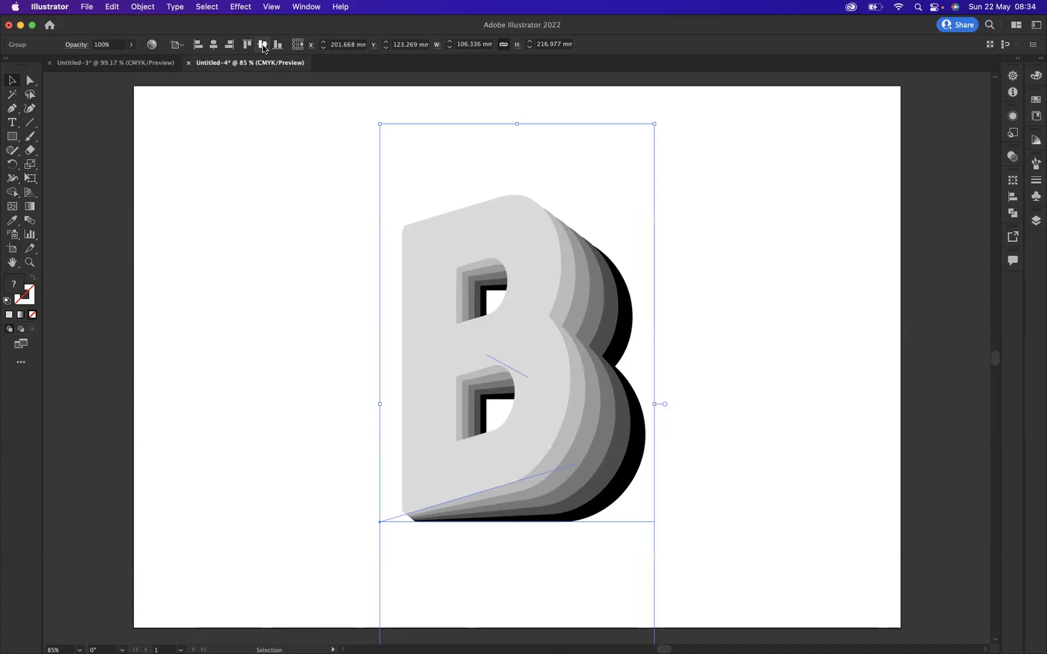
click(263, 47)
drag(532, 264, 533, 306)
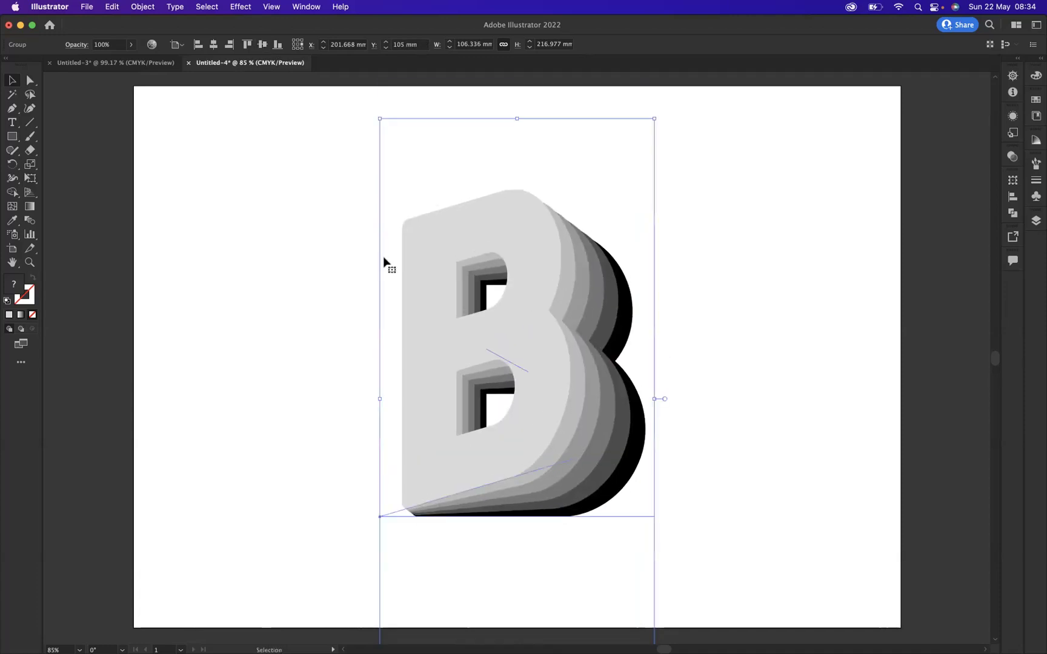
click(303, 268)
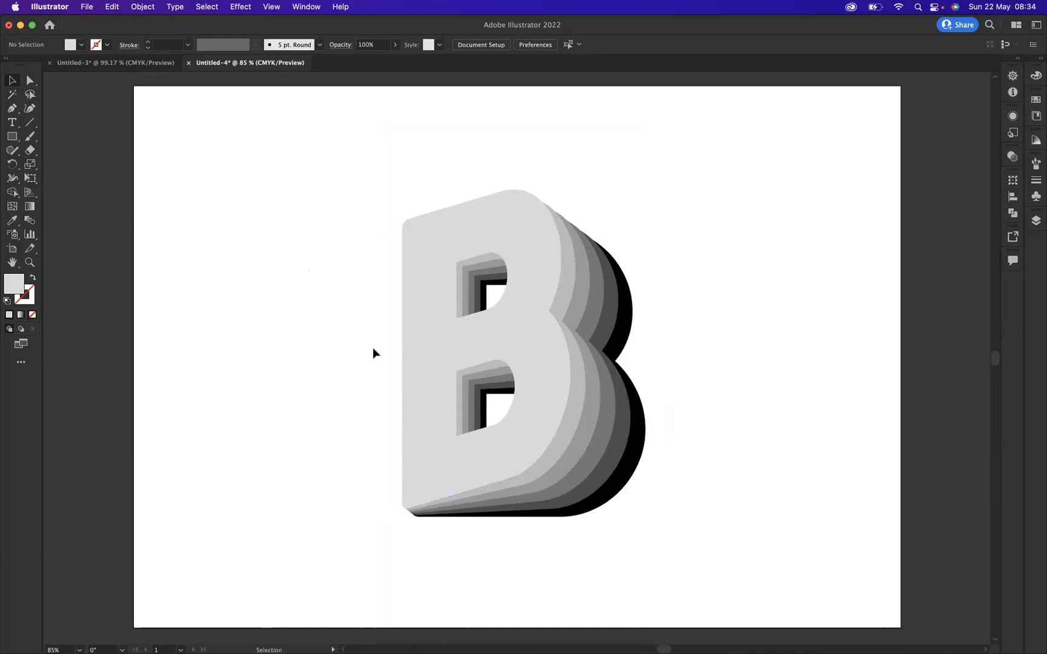
Draw an artboard-sized rectangle with a linear gradient from white to mid grey
click(12, 136)
drag(134, 86, 901, 629)
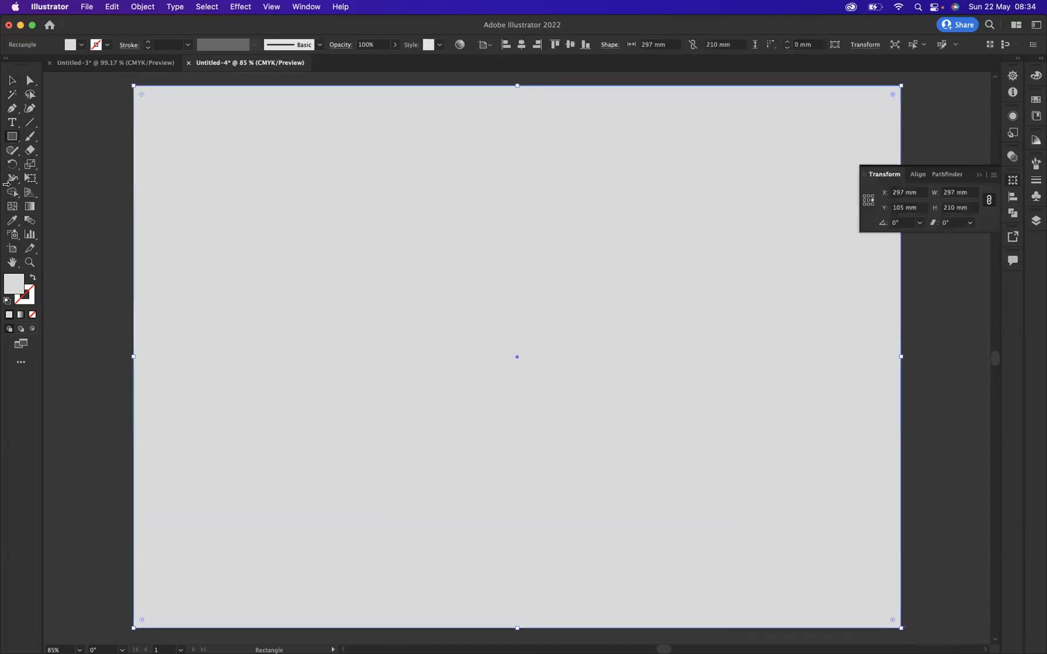
click(21, 315)
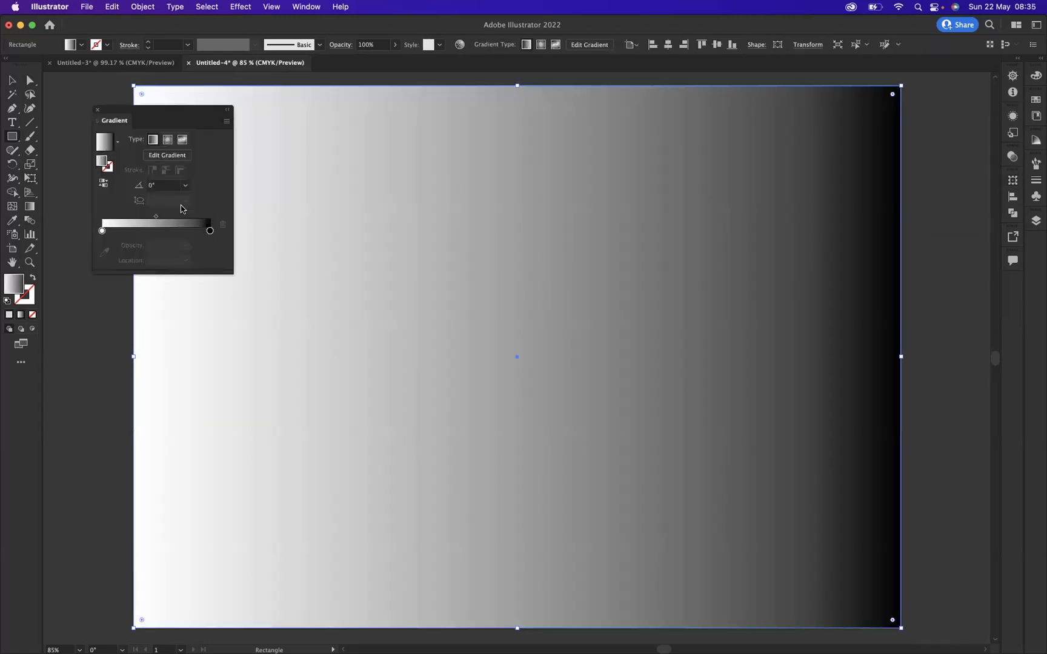
click(210, 231)
double_click(210, 230)
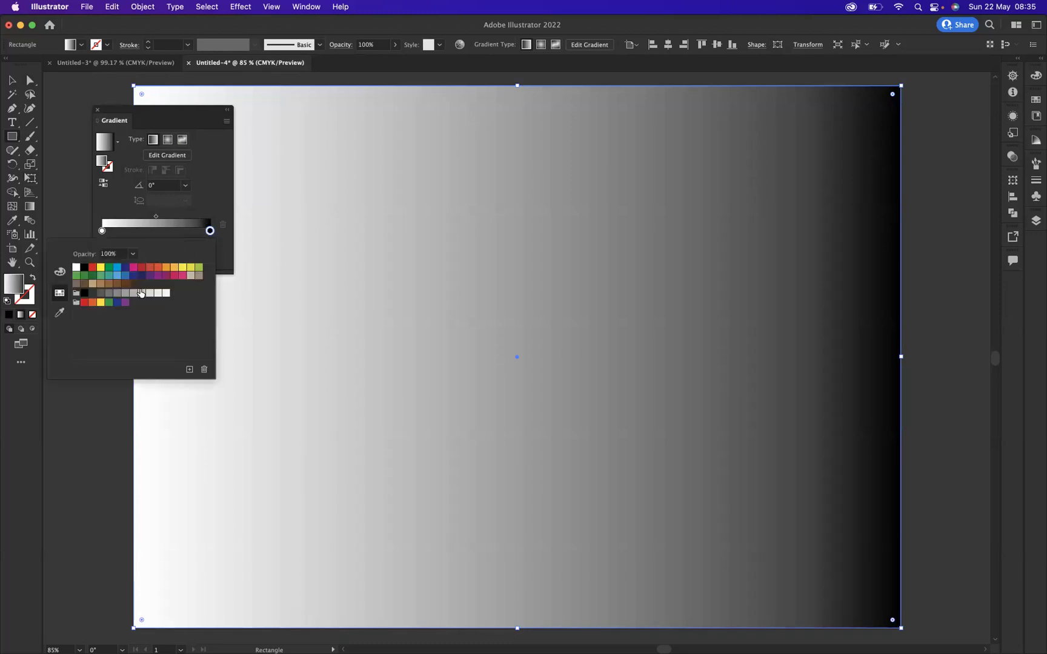
click(127, 295)
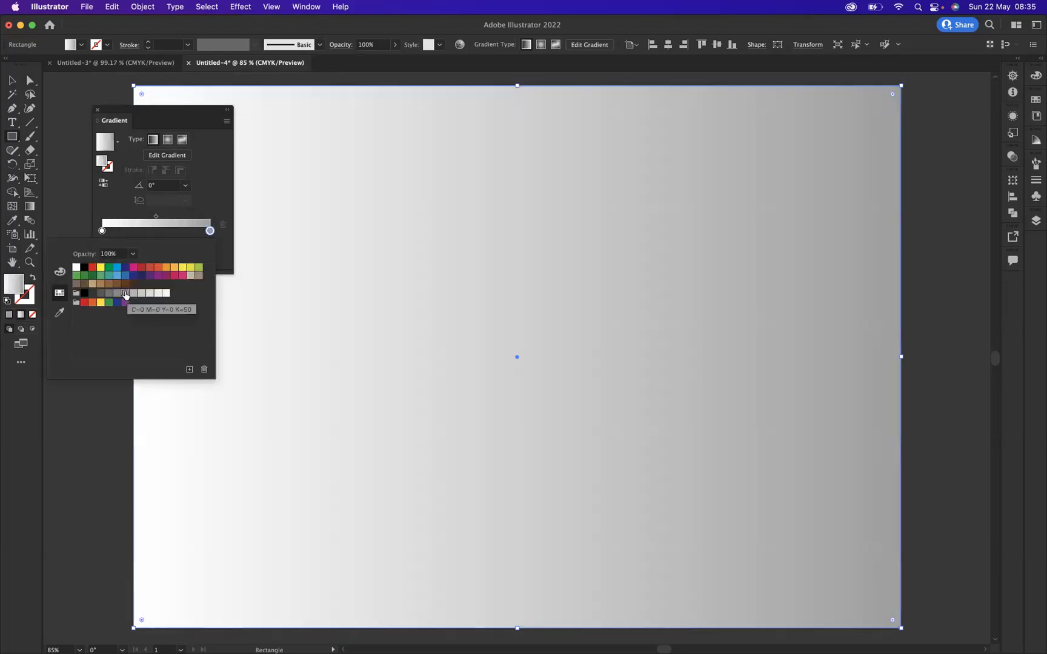
click(119, 294)
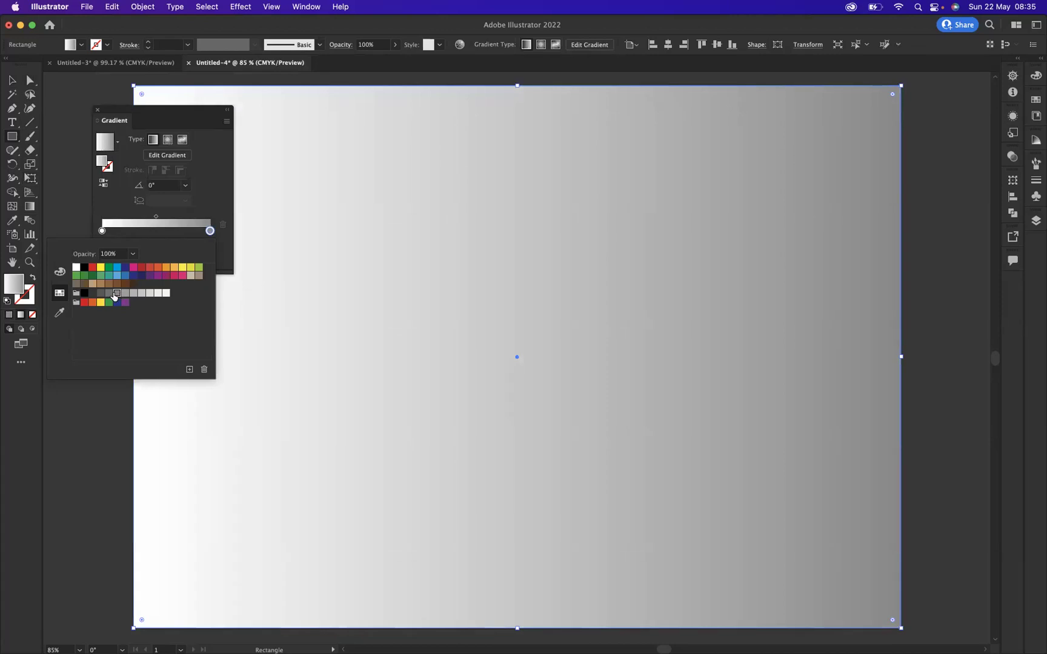
Make the background gradient radial and widen it out to the page edge
click(226, 192)
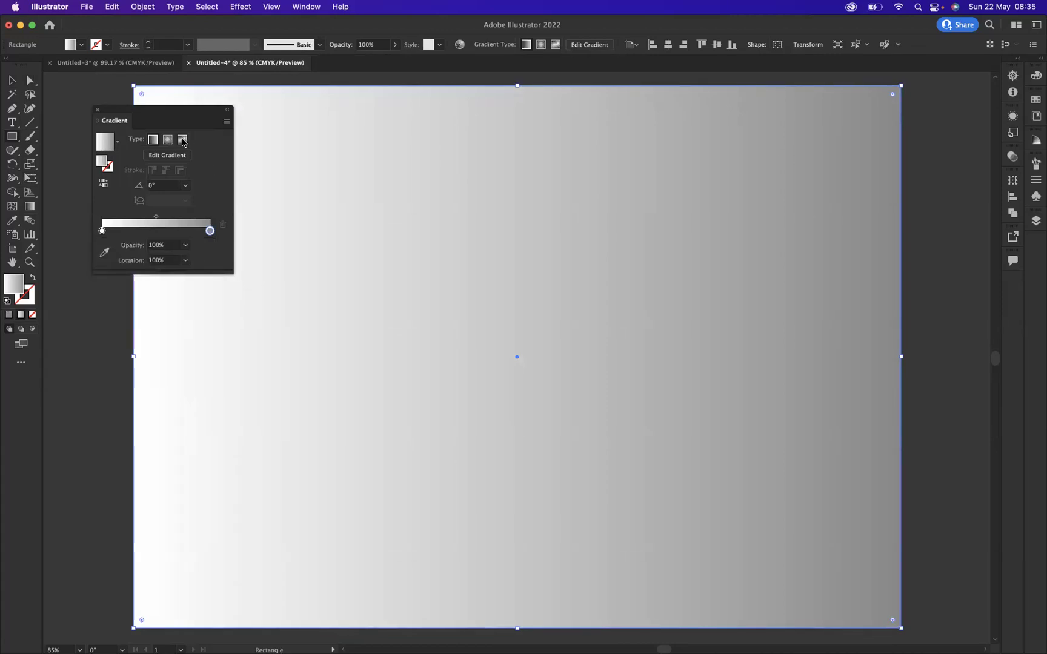
click(168, 140)
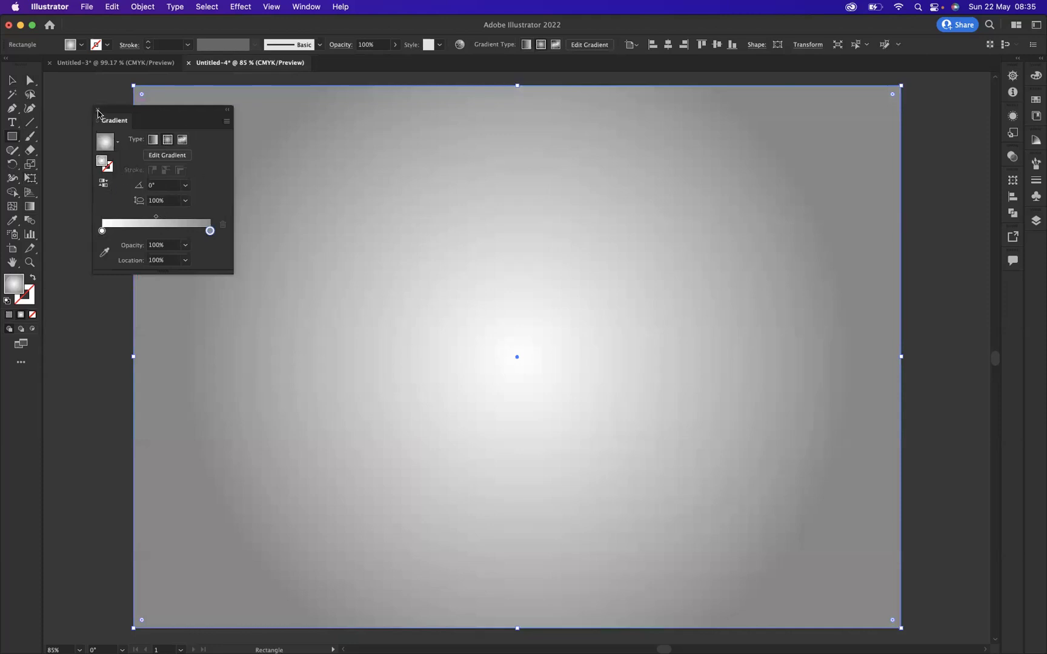
click(98, 112)
click(29, 206)
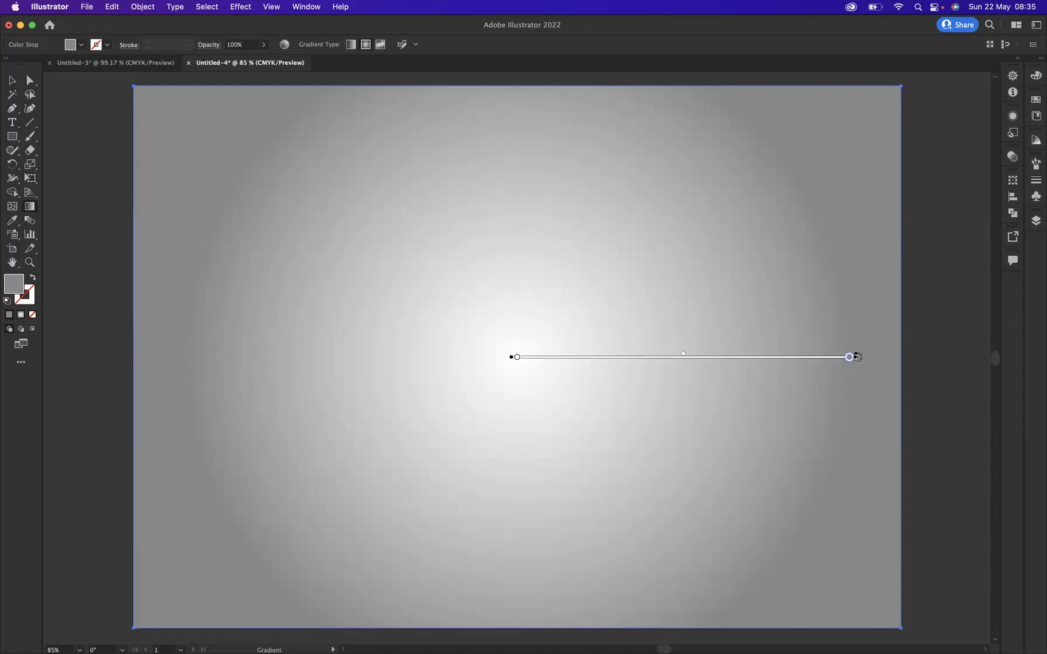
drag(857, 358, 934, 367)
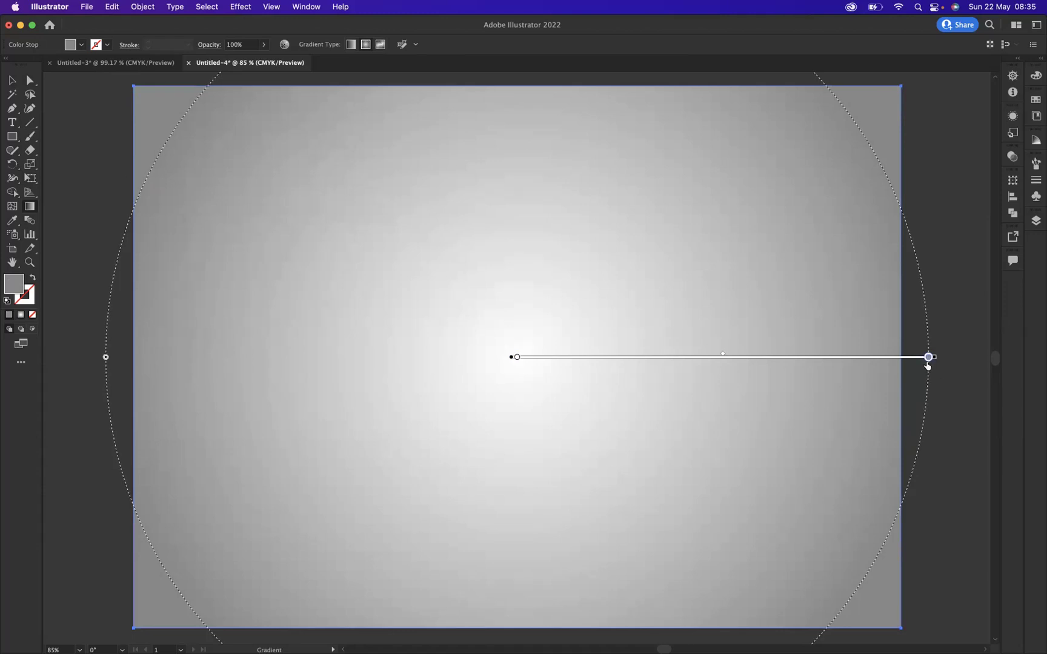
Send the gradient rectangle to the back, behind the 3D B, and deselect it
key(v)
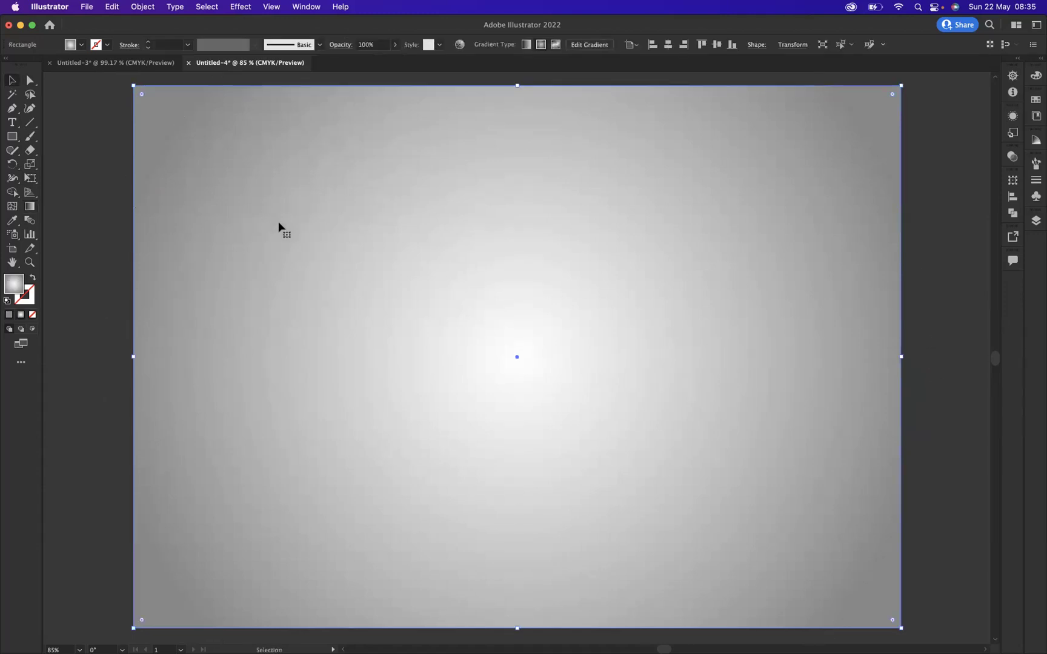
right_click(227, 173)
mouse_move(267, 402)
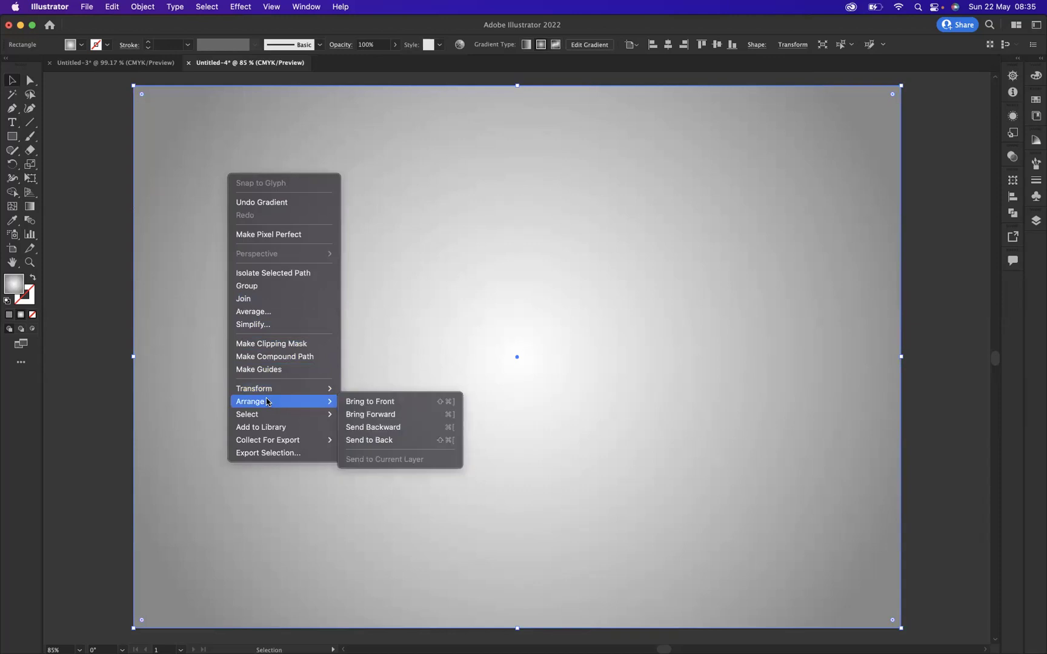
click(383, 445)
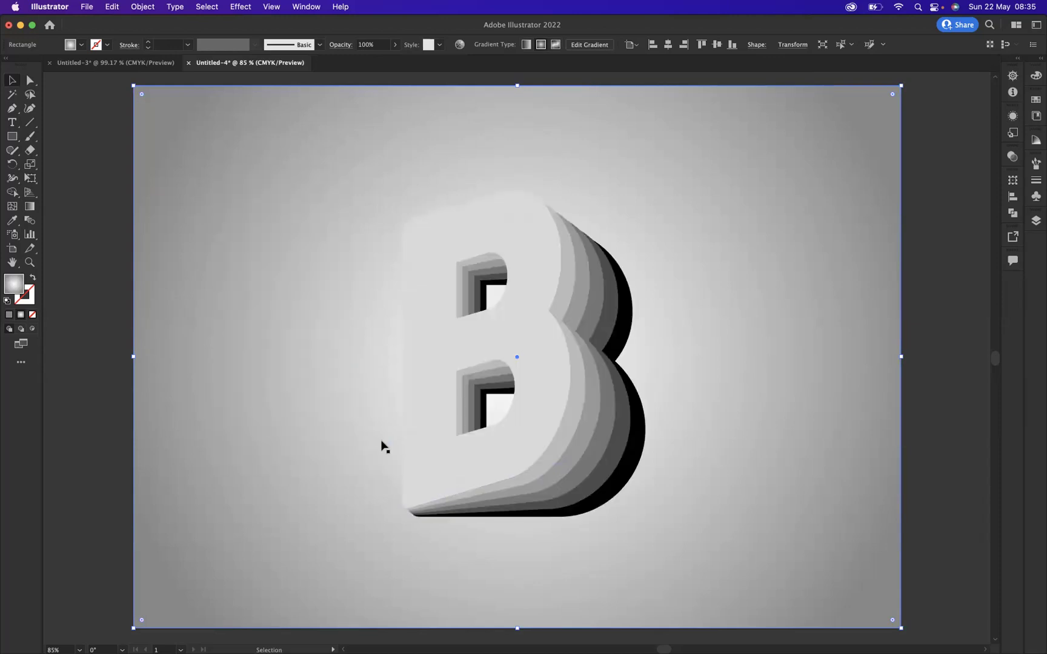
click(95, 203)
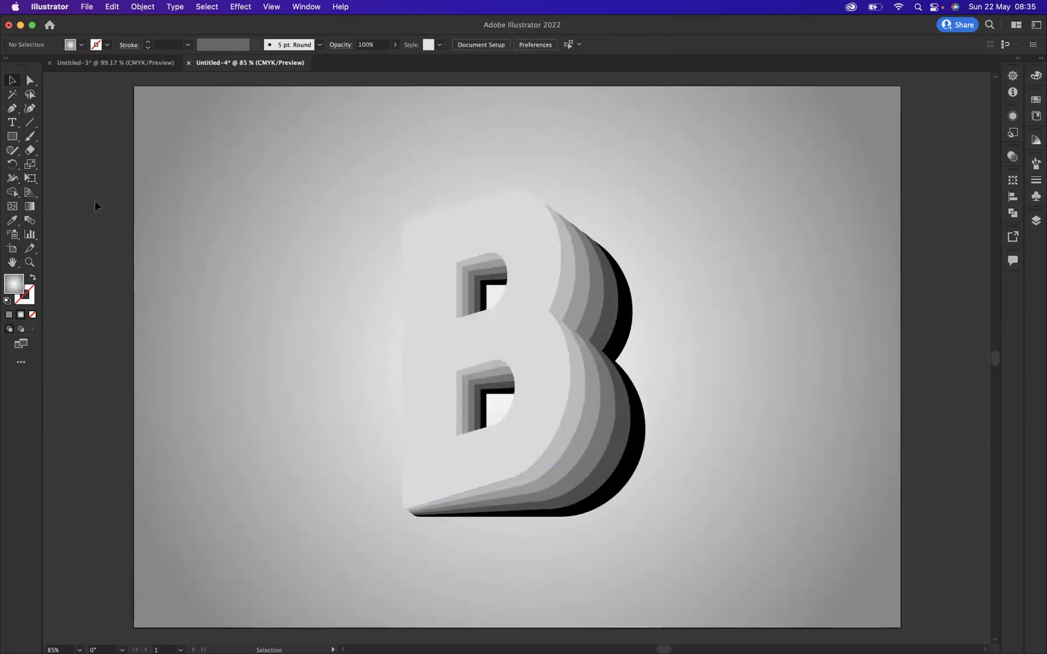
Switch to Full Screen Mode and fit the artboard to preview the 3D B on its radial background
key(f)
key(f)
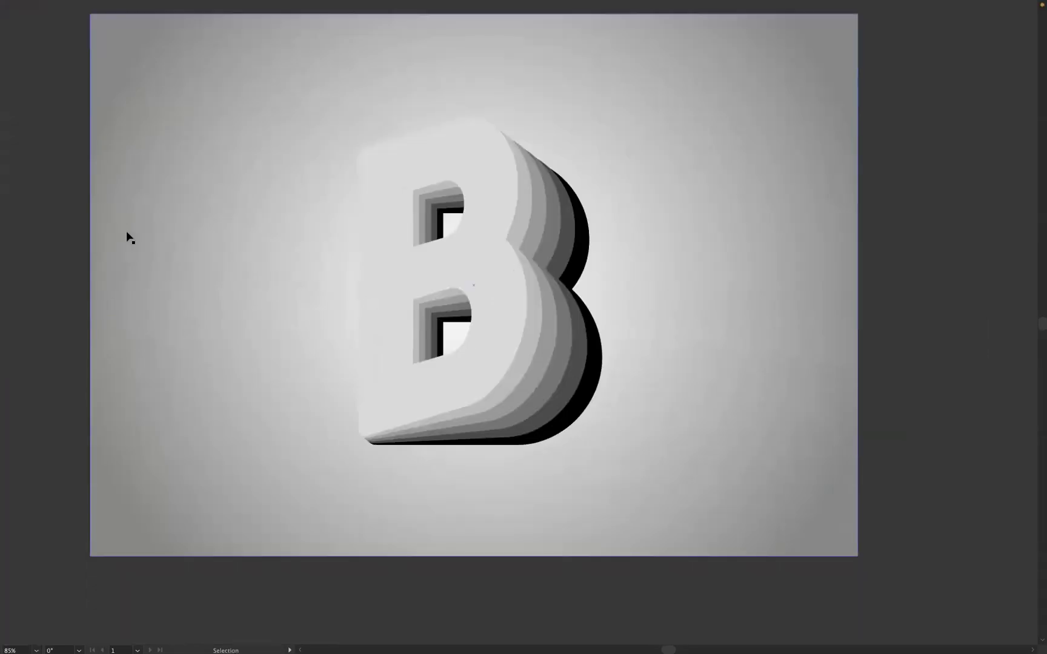
key(ctrl+0)
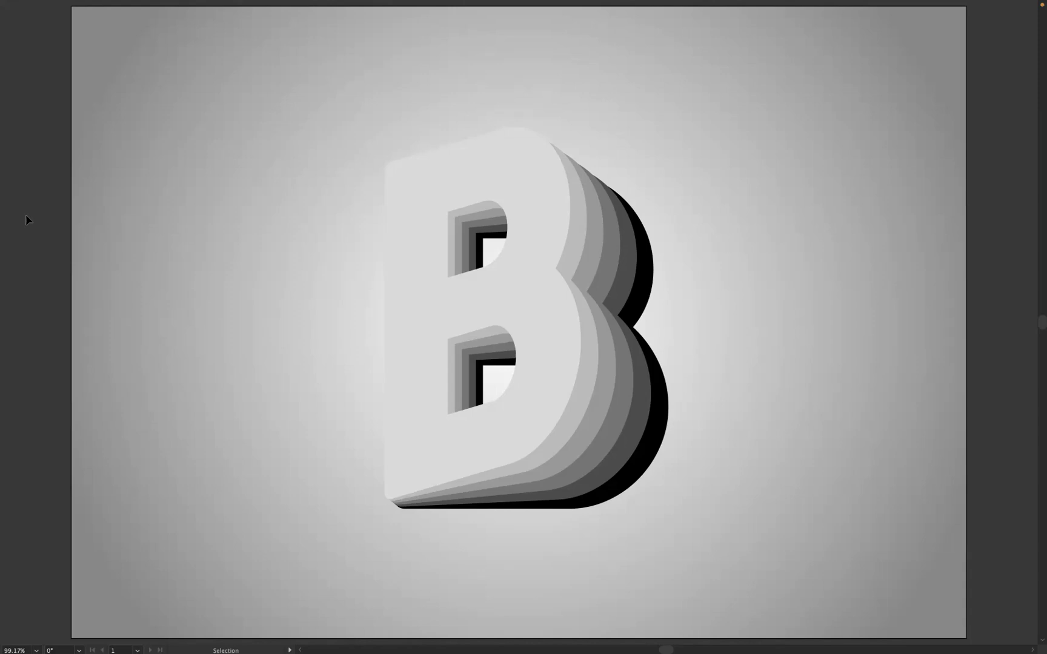
click(458, 19)
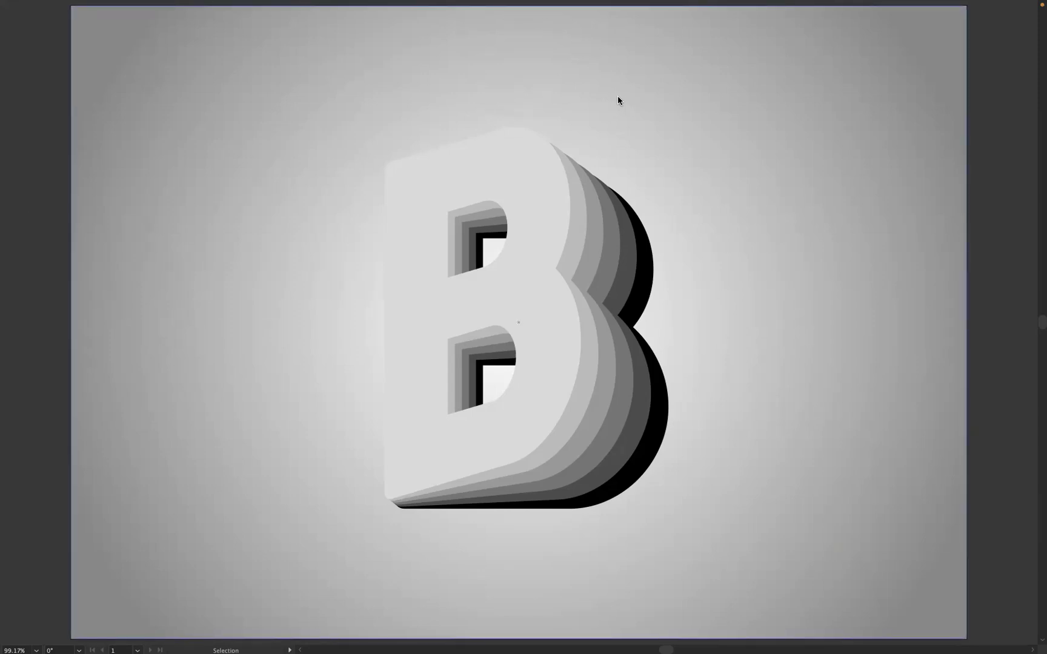